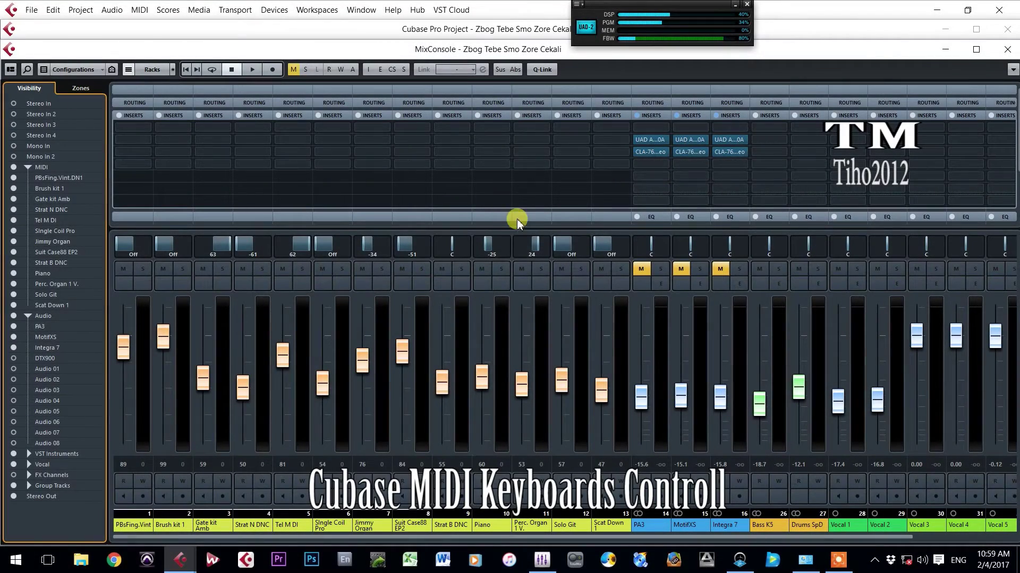
Bring the Project window's arrange view in front of the MixConsole
click(329, 35)
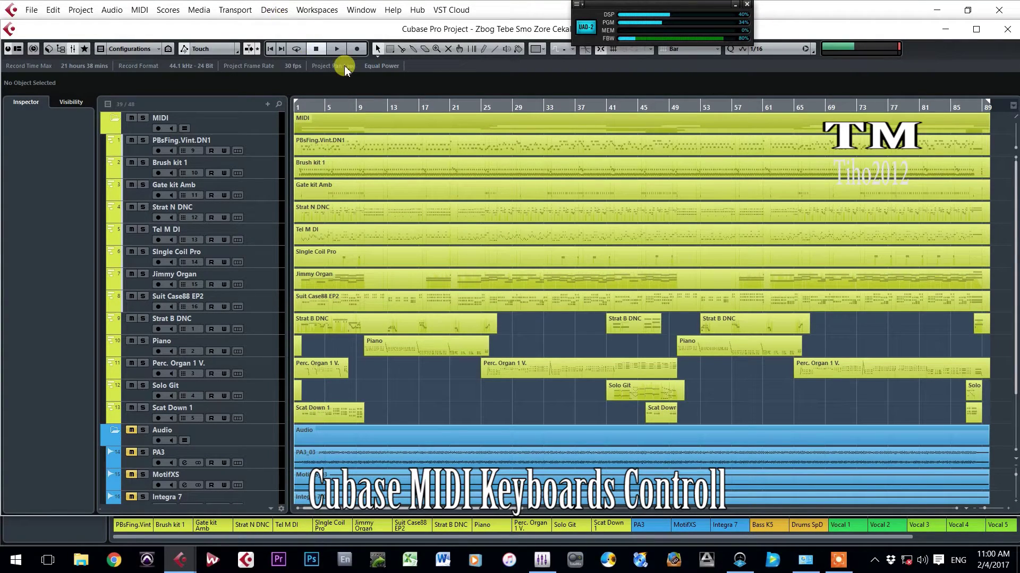
Remove the KorgPA4 device from the MIDI Device Manager's installed devices
click(277, 10)
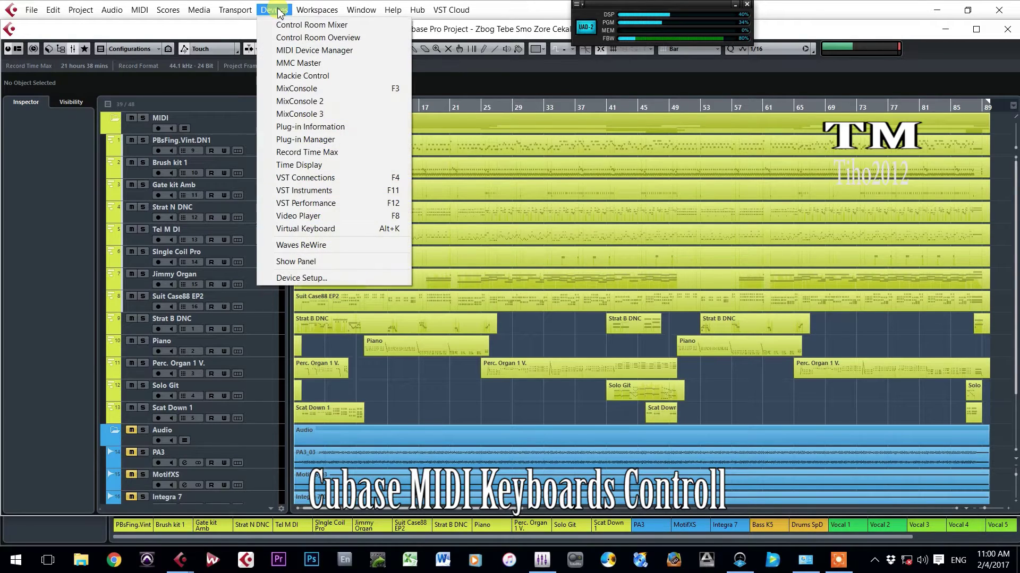
click(292, 50)
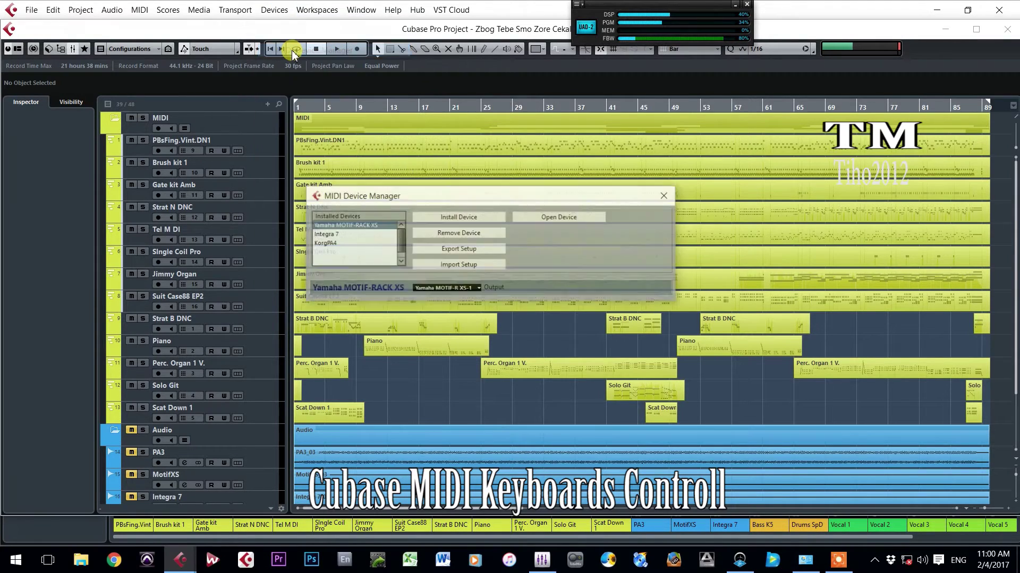
click(467, 235)
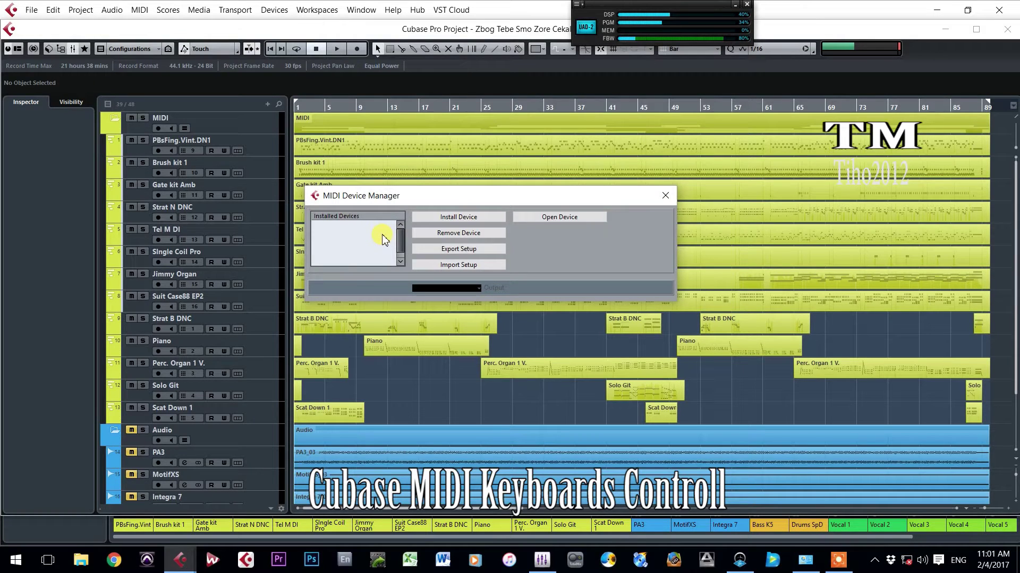
Install the Yamaha MOTIF-RACK XS (YAMAHA) device script as a new MIDI device
click(450, 218)
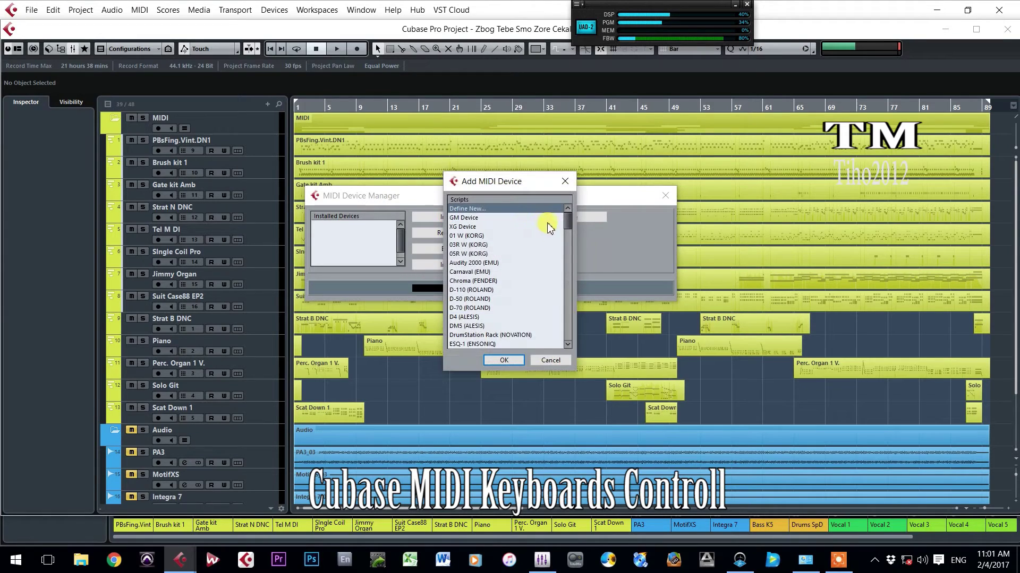
drag(567, 225, 578, 247)
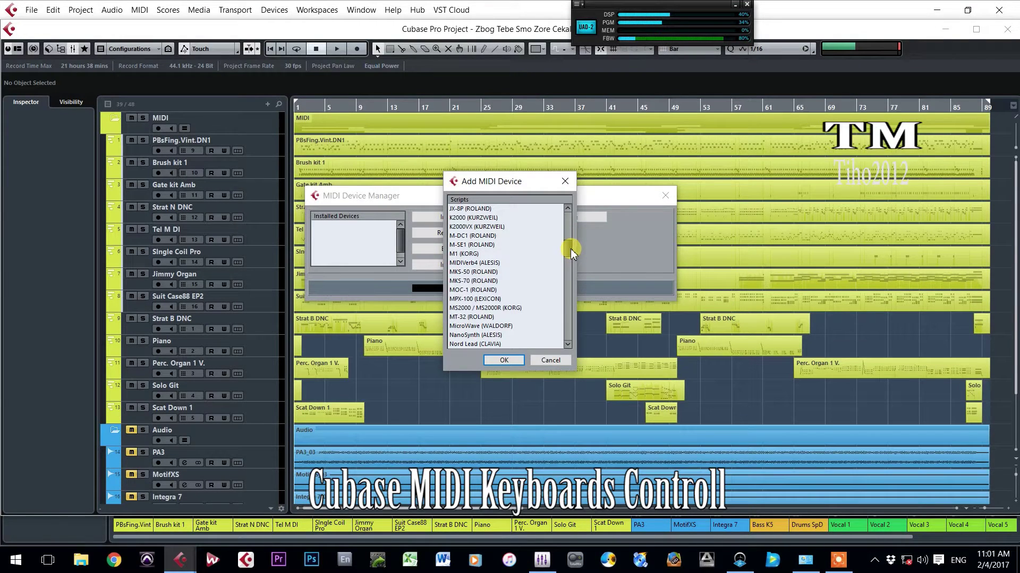
drag(570, 248, 569, 306)
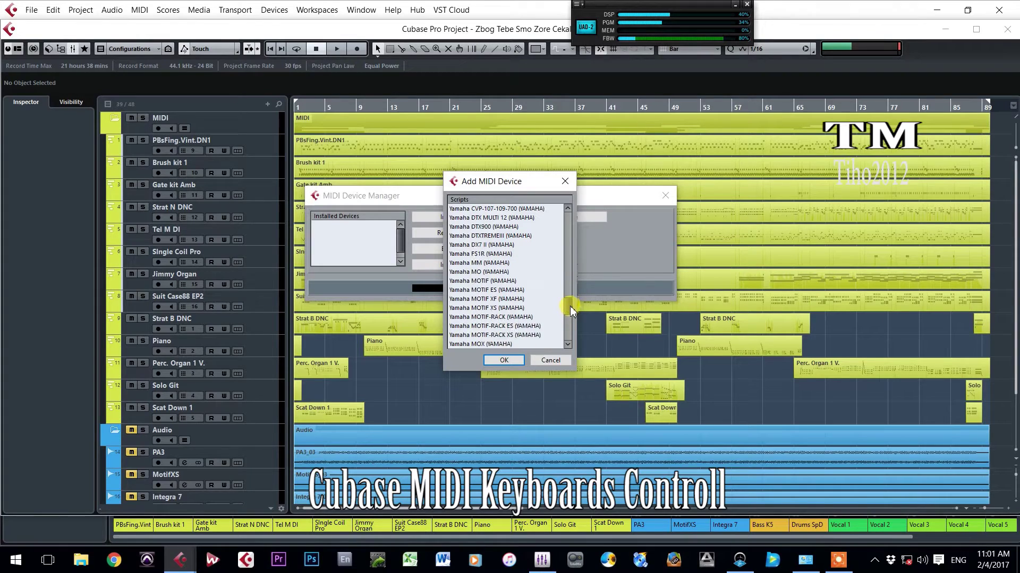
click(503, 336)
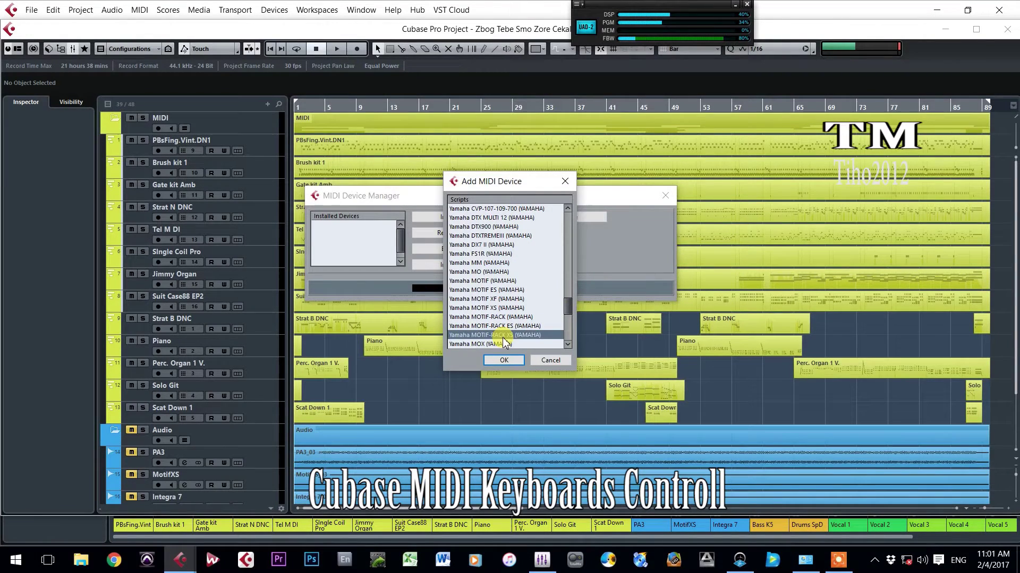
click(508, 367)
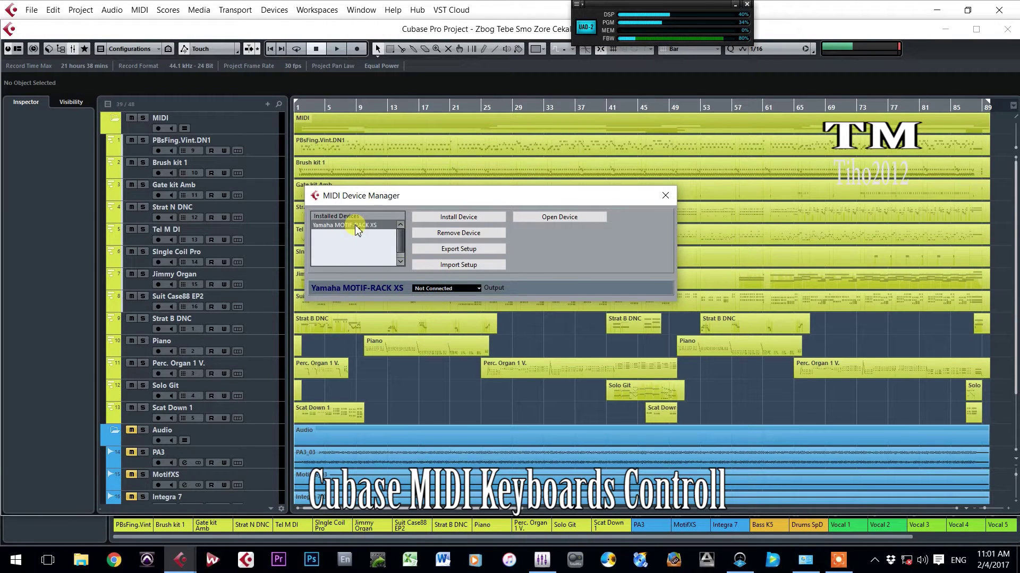
Set the MOTIF-RACK XS device's output port to Yamaha MOTIF-R XS-1
click(478, 289)
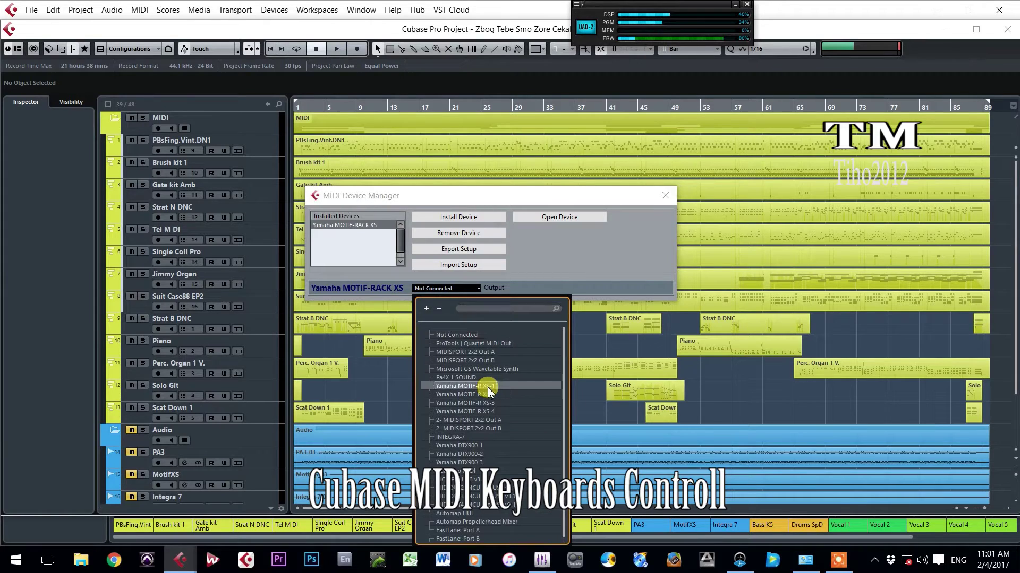
click(487, 387)
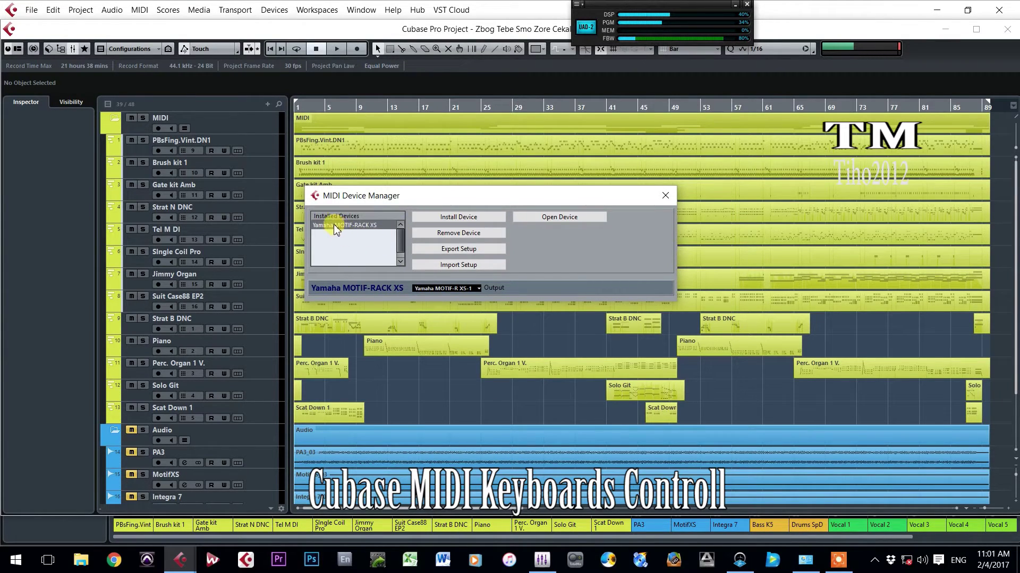
click(445, 219)
drag(566, 220, 579, 347)
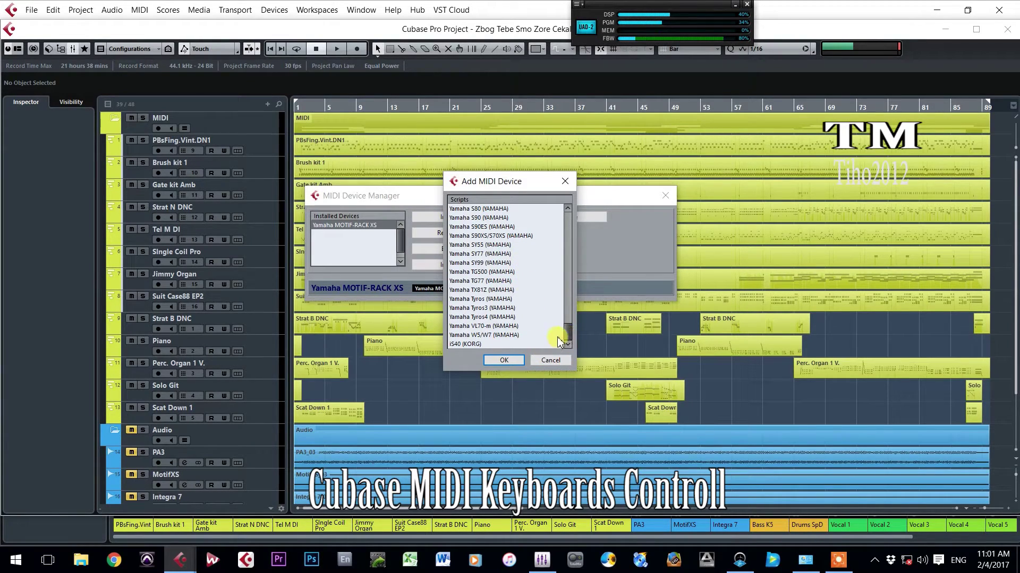
drag(568, 332, 572, 238)
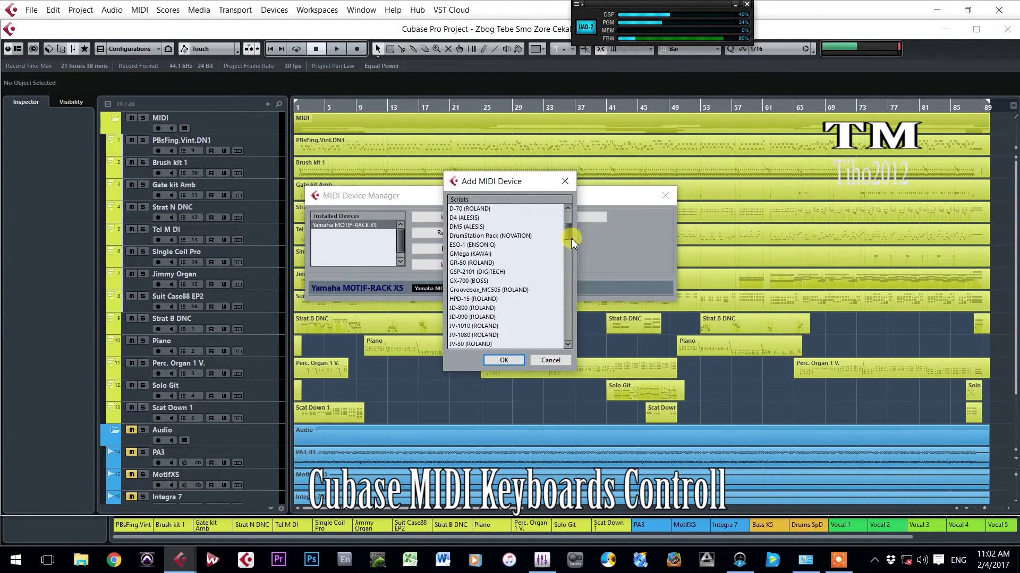
click(545, 361)
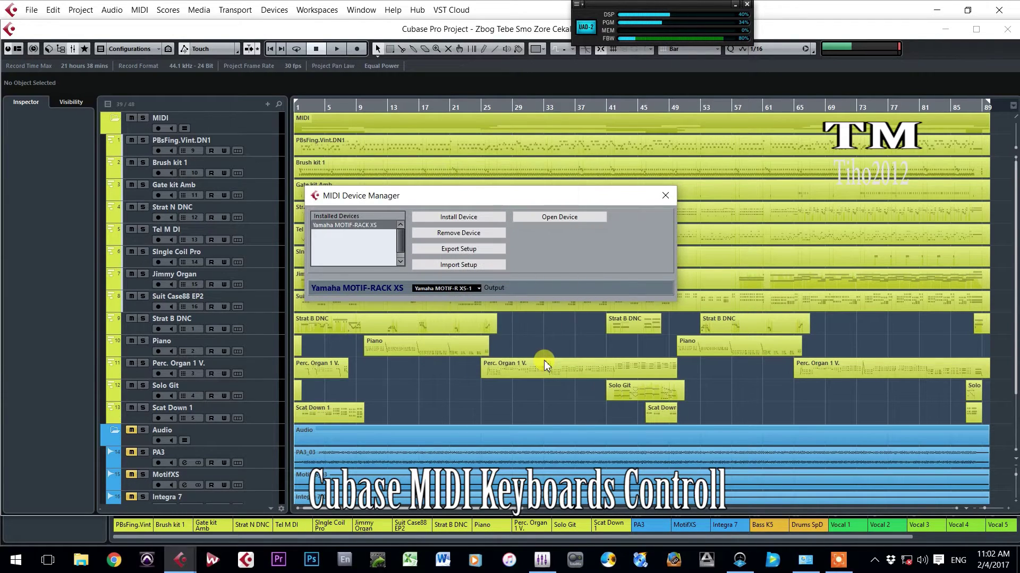
click(472, 266)
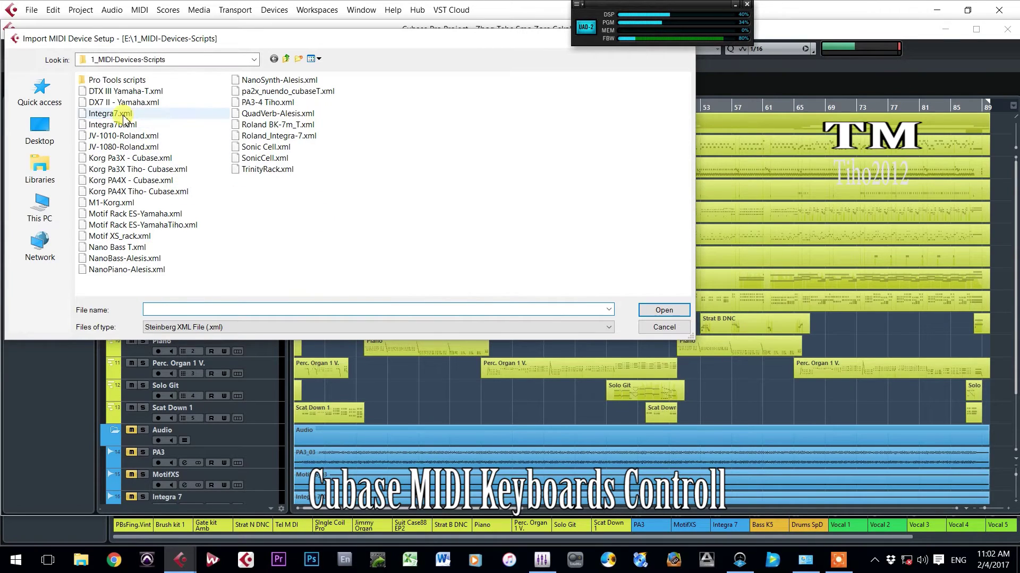
Import the Integra 7 device from the Integra7.xml setup file
click(124, 116)
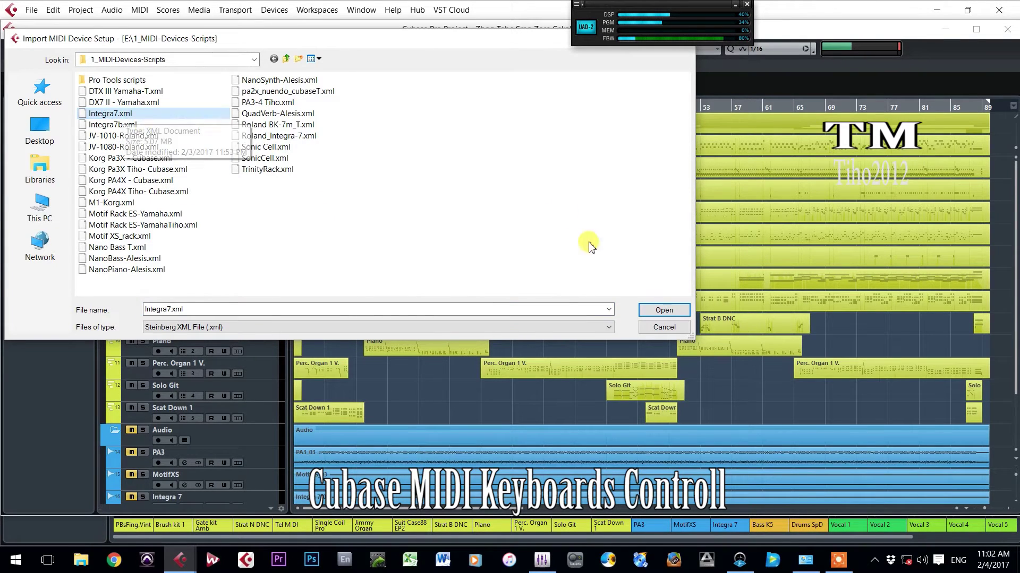
click(652, 311)
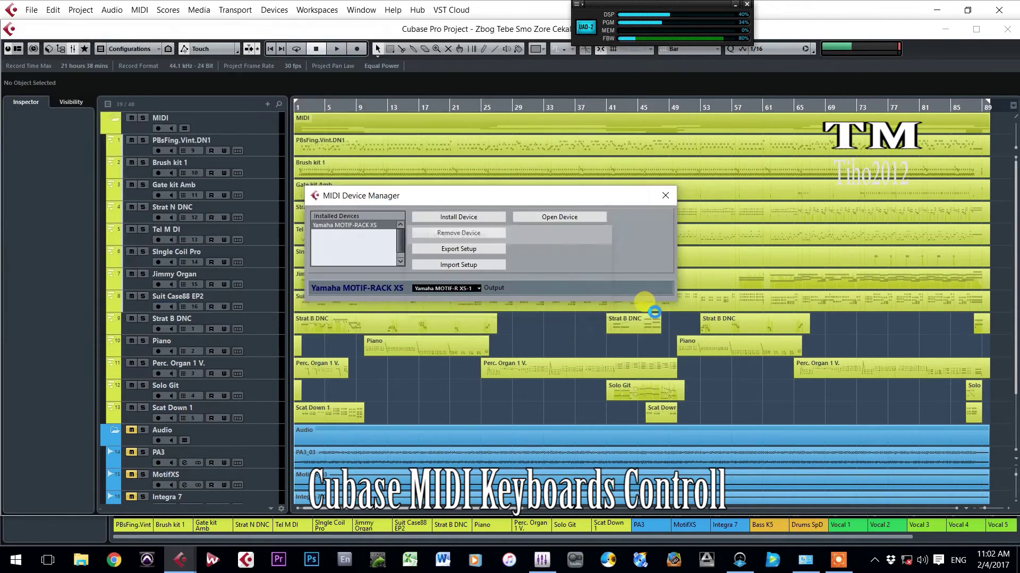
click(480, 208)
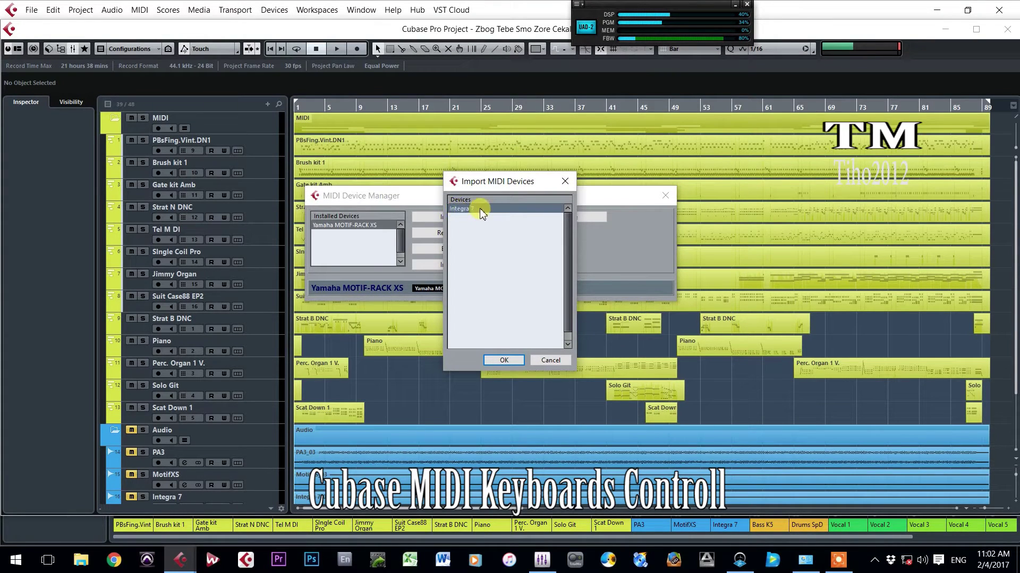
click(511, 362)
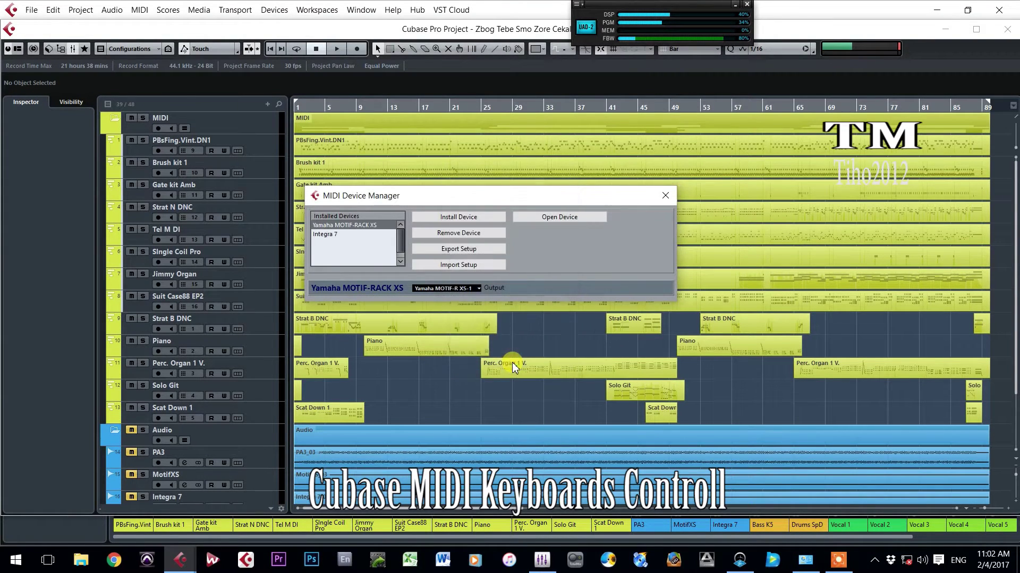
click(463, 289)
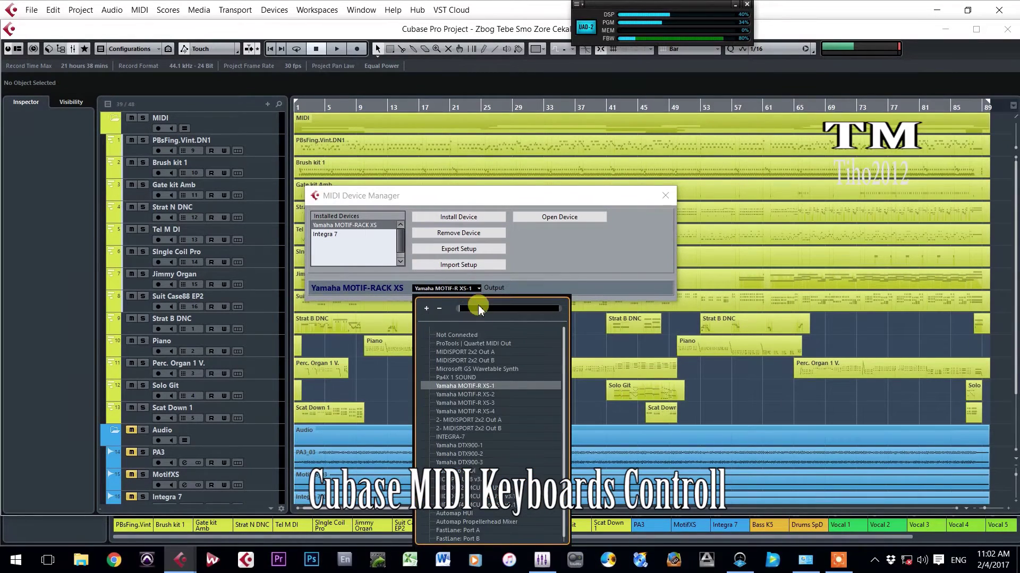
Set Integra 7's output to INTEGRA-7 and keep MOTIF-RACK XS on MOTIF-R XS-1
click(459, 437)
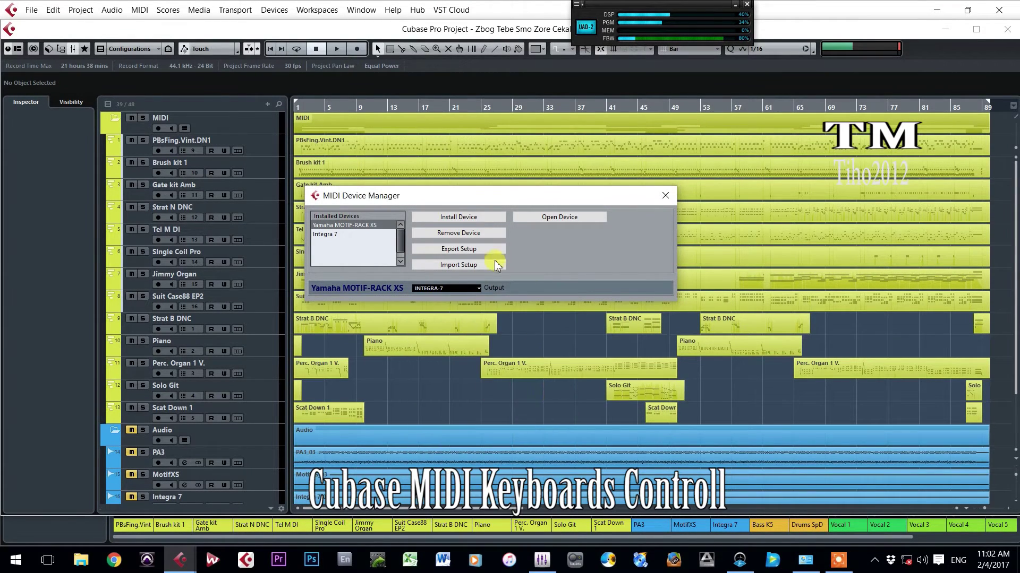
click(335, 235)
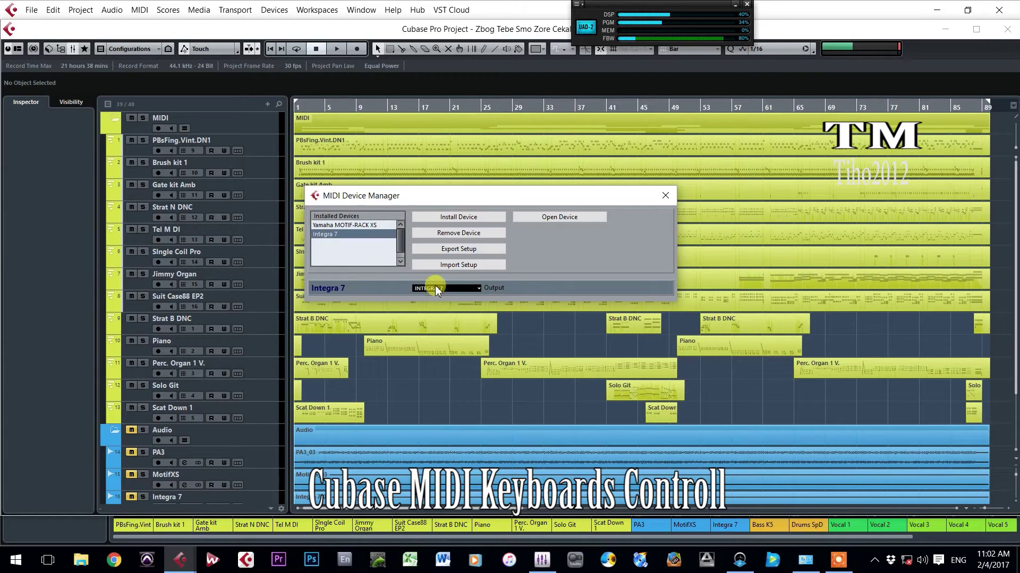
click(360, 226)
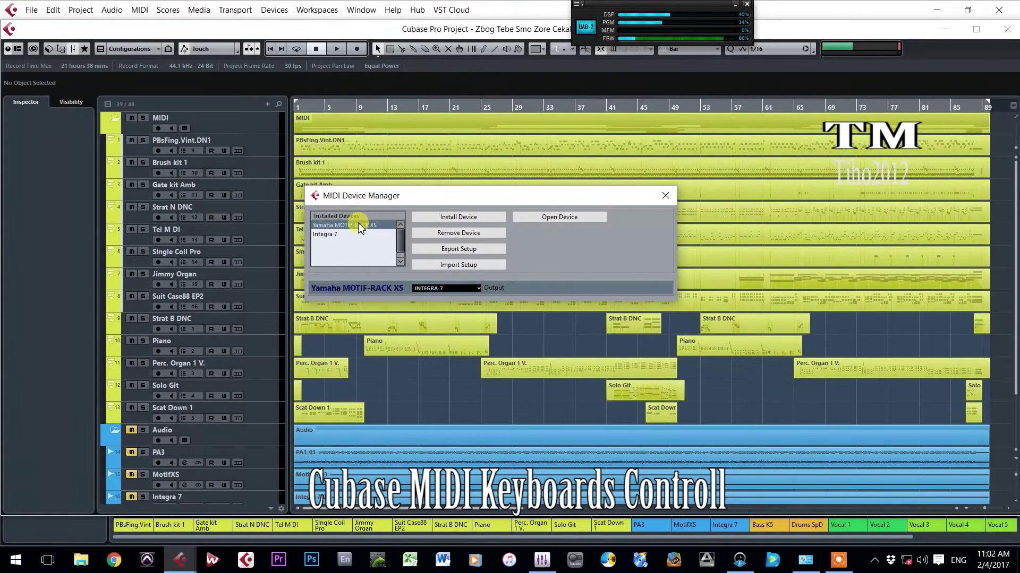
click(473, 288)
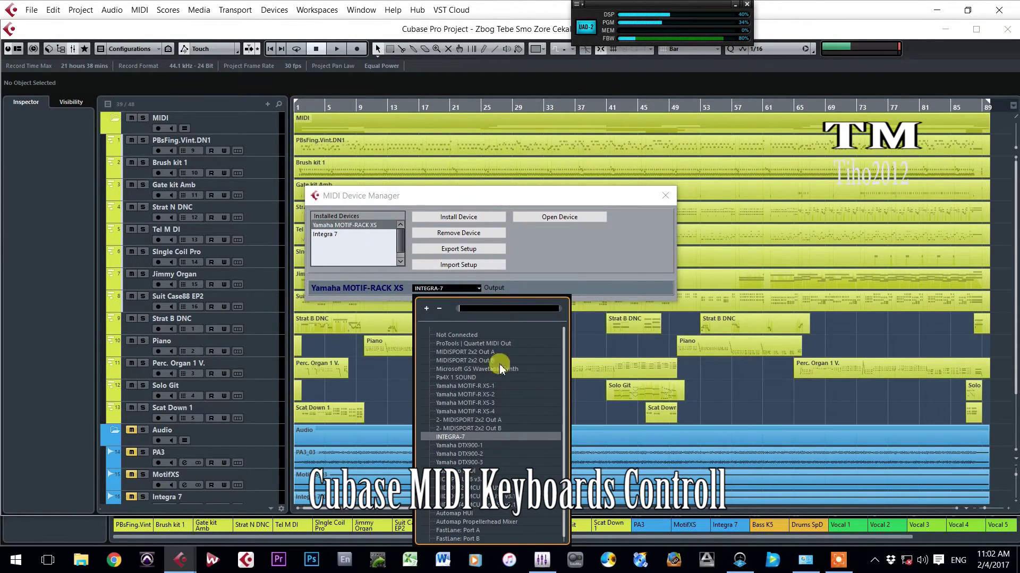
click(473, 388)
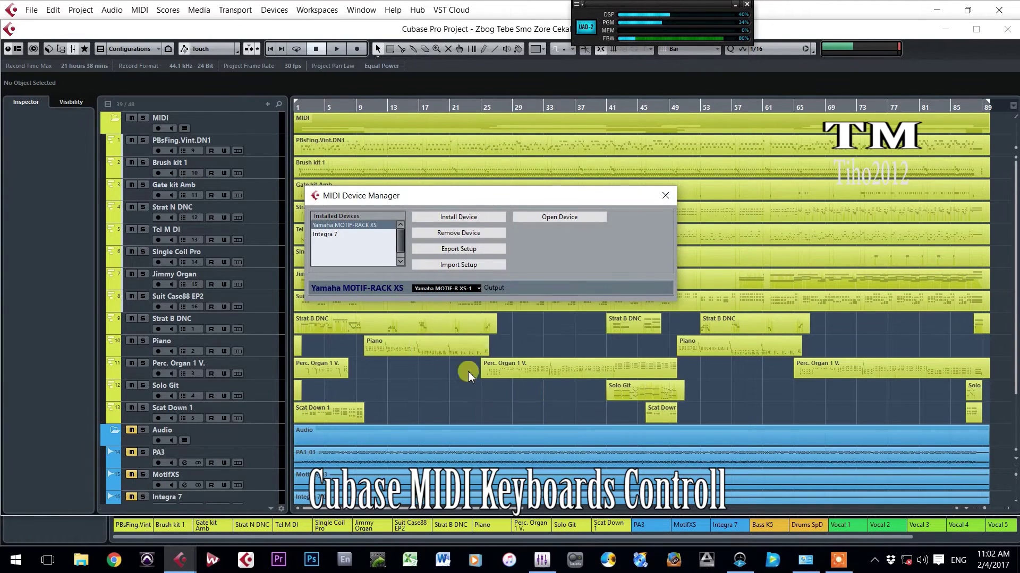
click(334, 234)
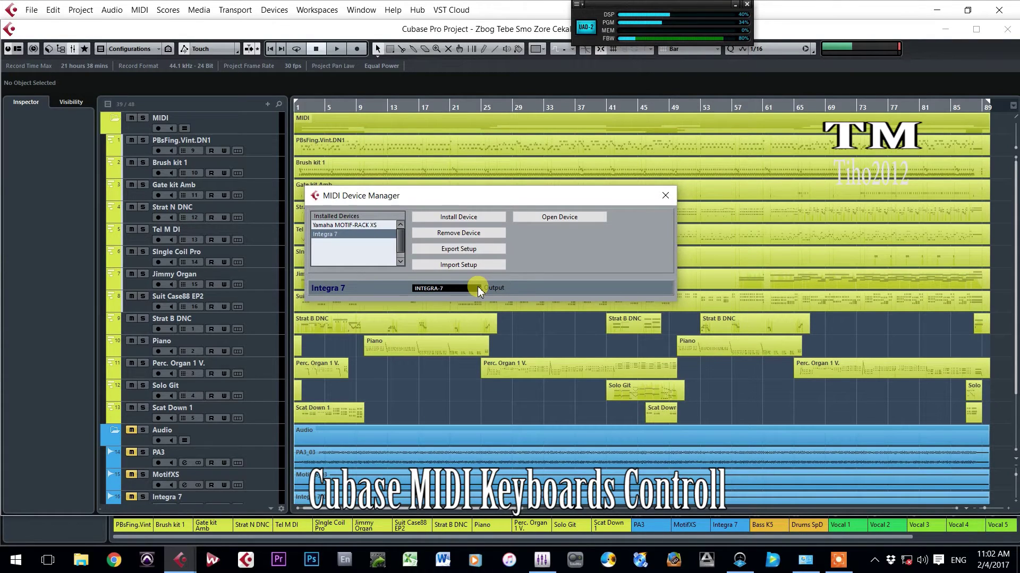
Import the KorgPA4 device from the 'Korg PA4X - Cubase.xml' setup file
click(454, 270)
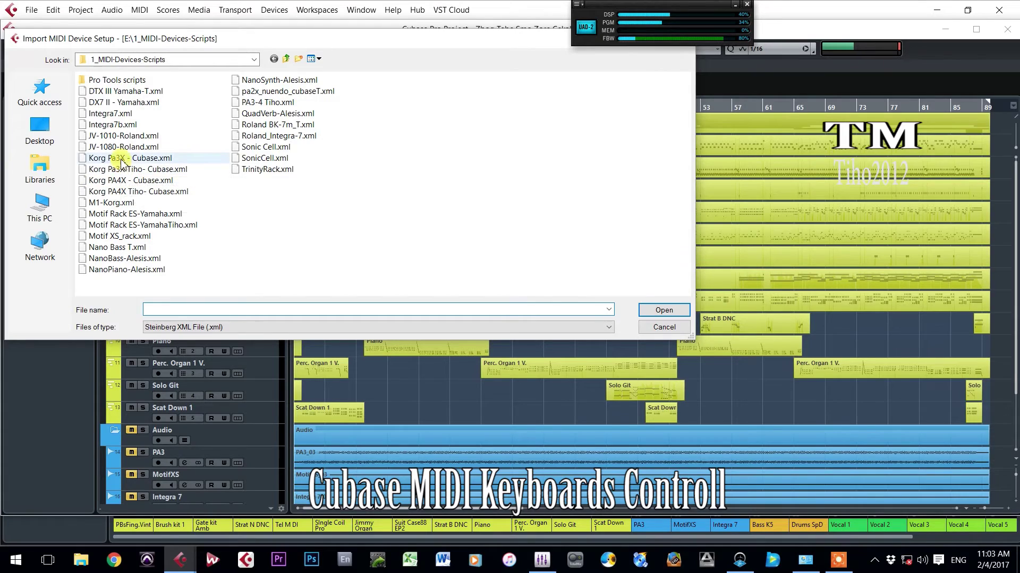
click(116, 185)
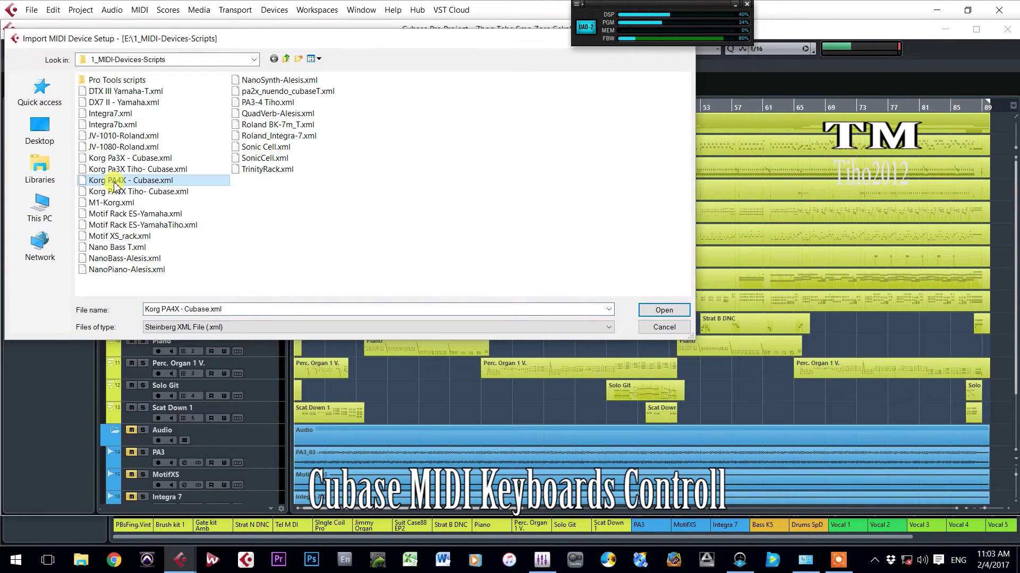
click(665, 311)
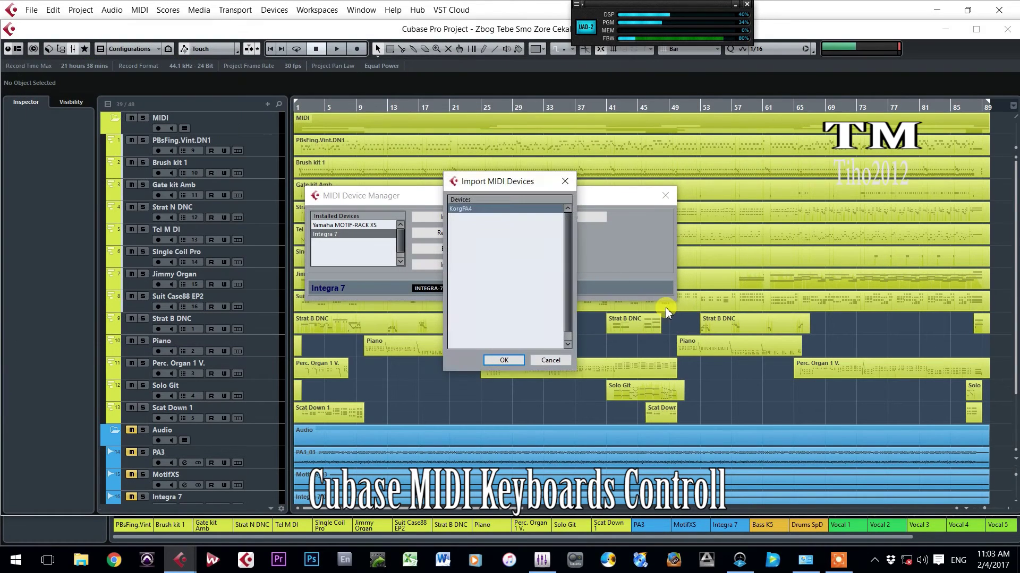
click(503, 360)
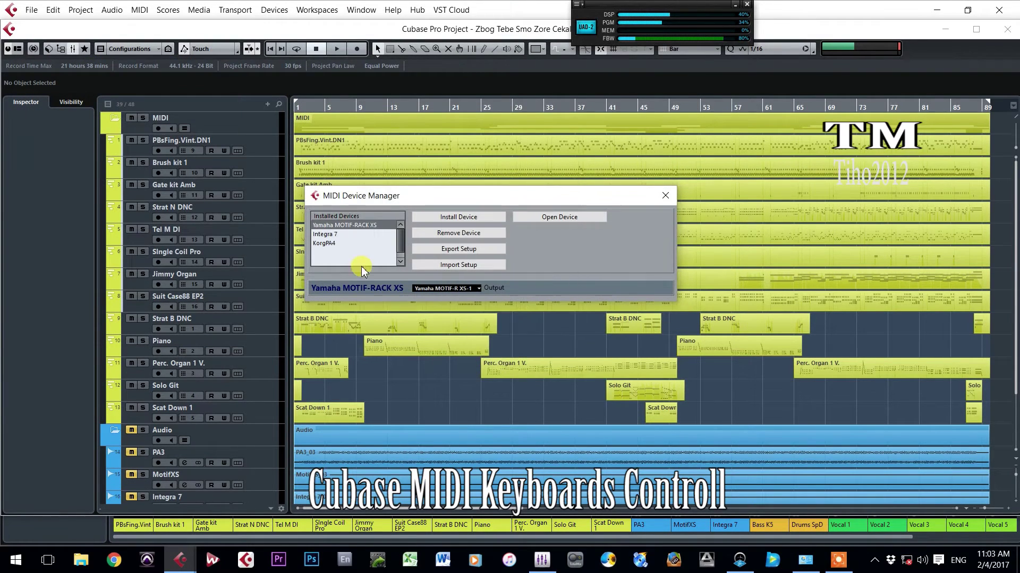
Open the KorgPA4 device window and show its root Device Node settings
click(328, 247)
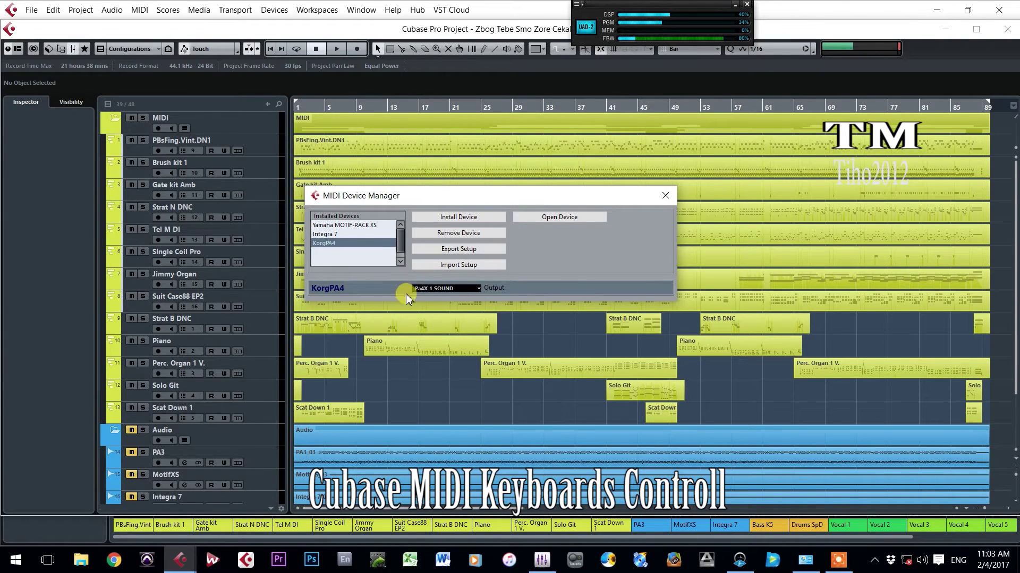
click(559, 217)
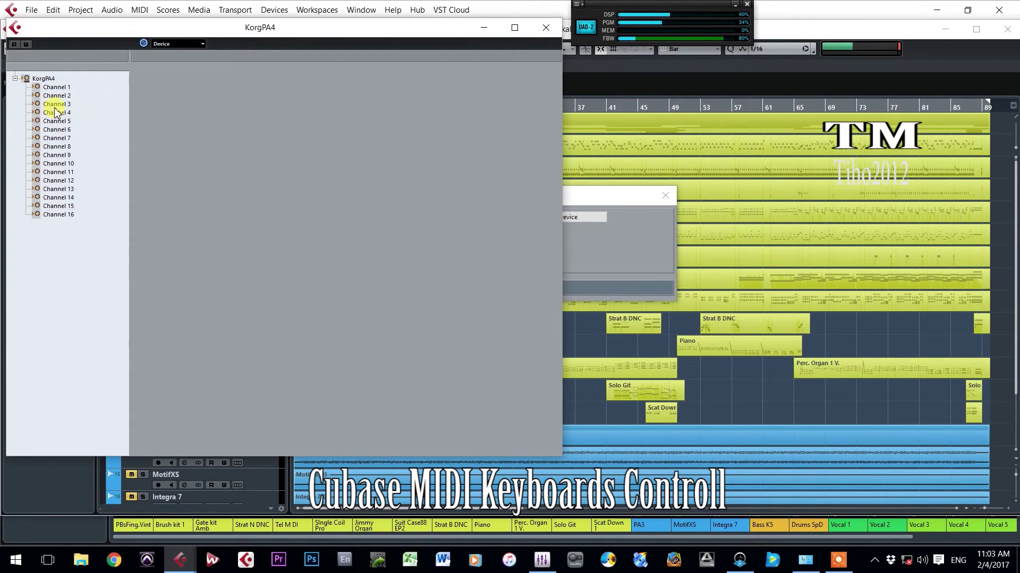
click(40, 80)
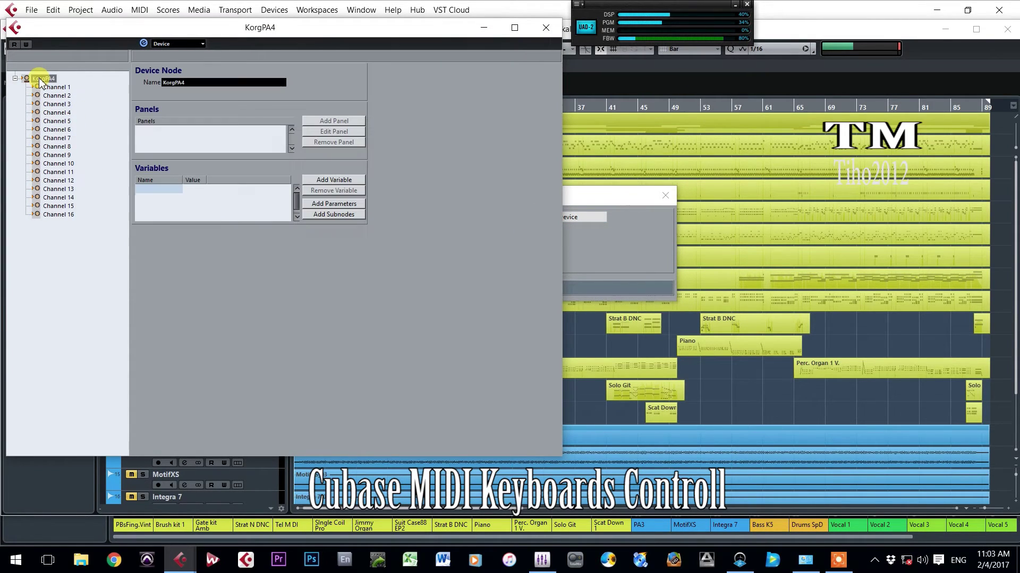
double_click(182, 83)
click(186, 81)
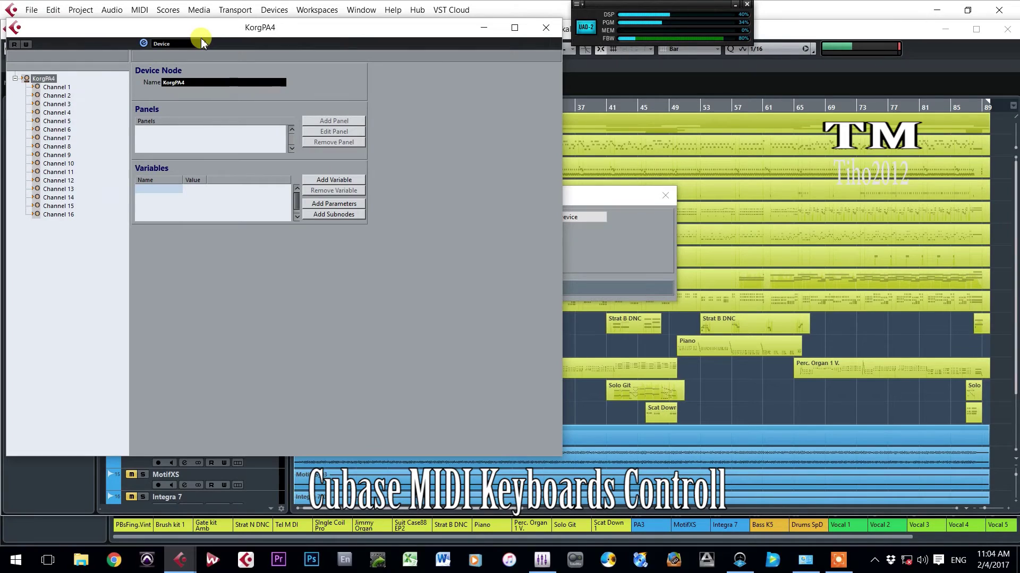
click(202, 43)
Switch to Patch Banks and browse the PA4X Sounds Factory Piano and Mallet & Bell patches
click(192, 69)
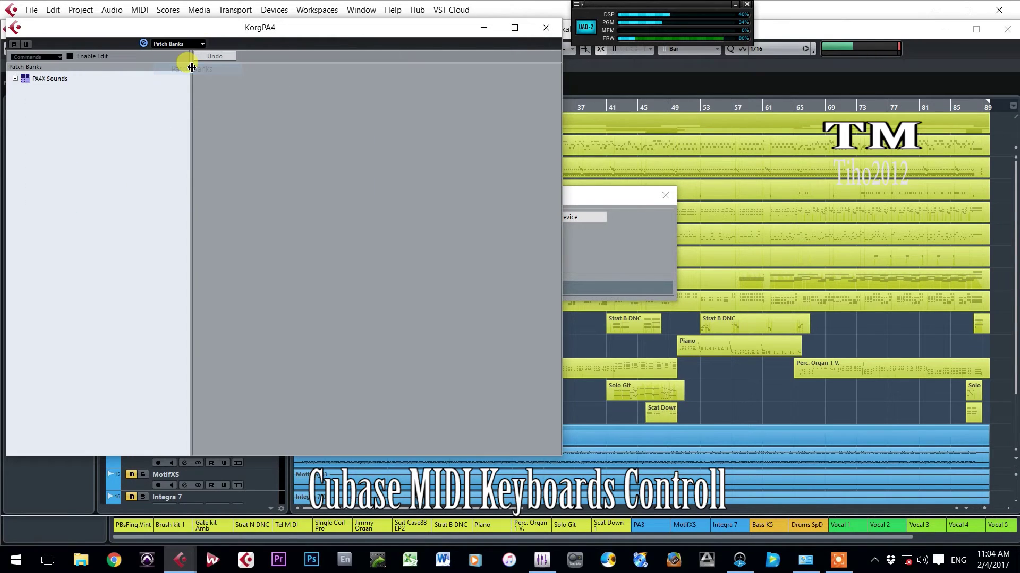
click(15, 78)
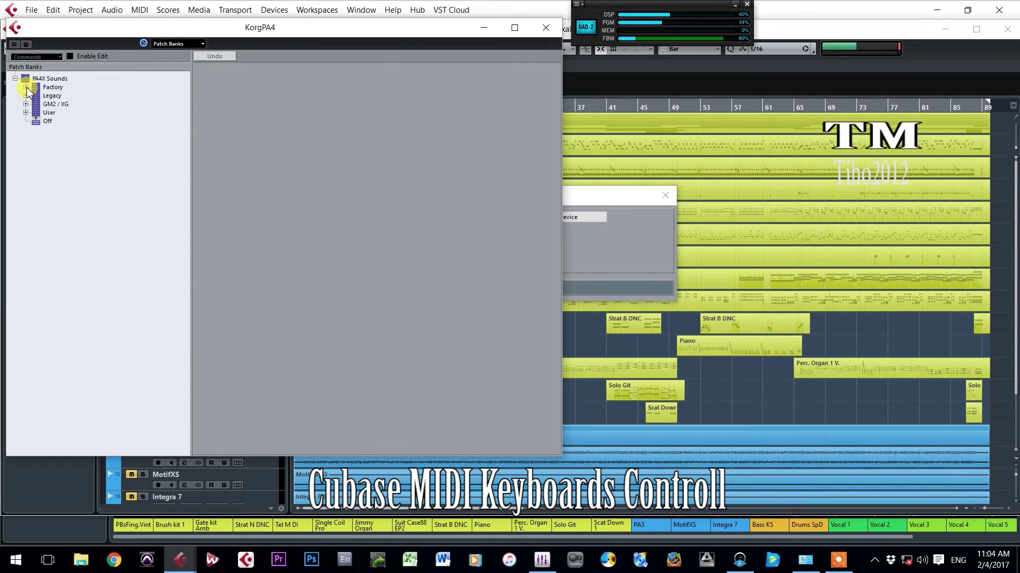
click(26, 87)
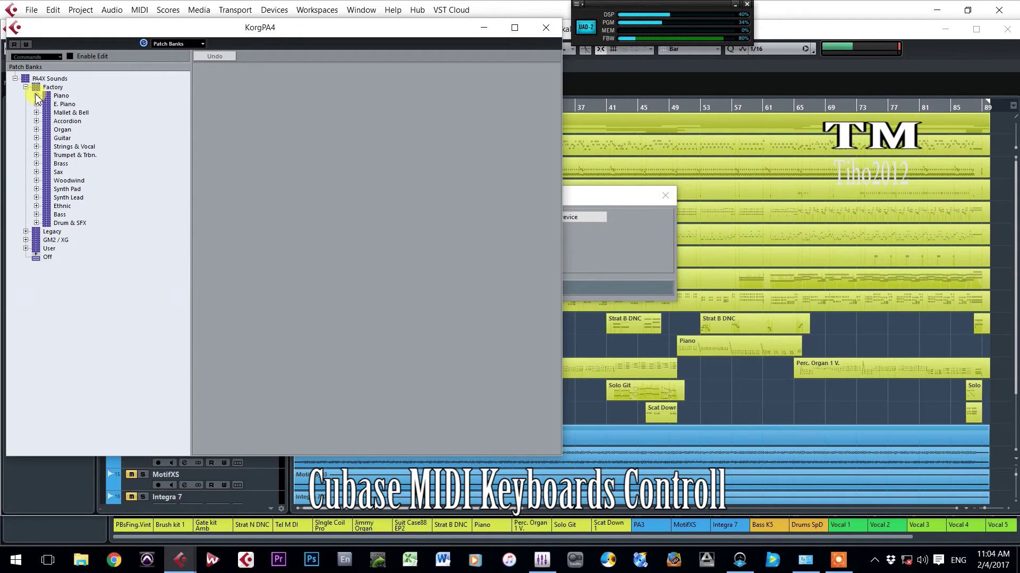
click(36, 96)
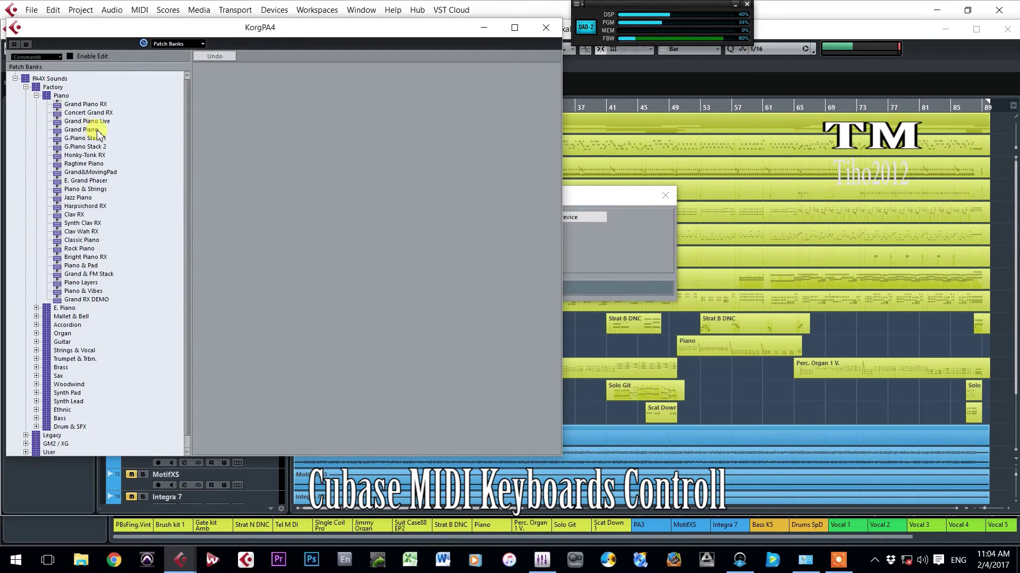
click(36, 316)
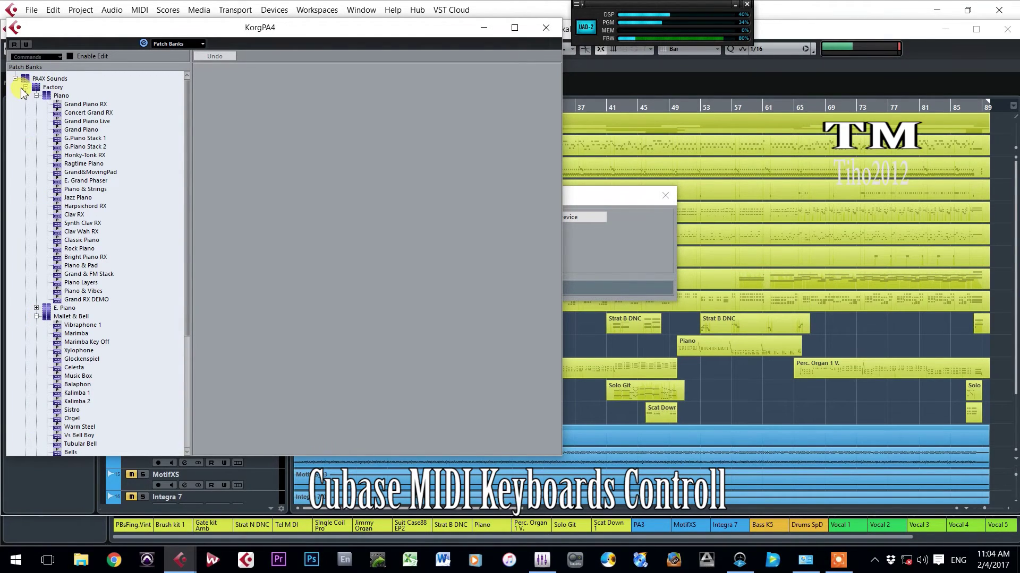
click(53, 87)
click(26, 88)
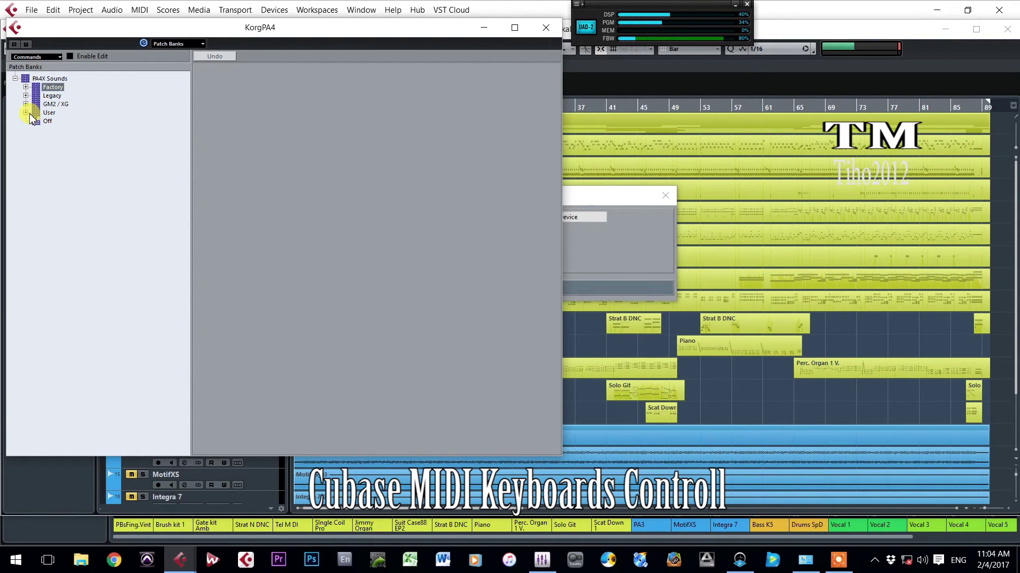
Show the MIDI messages for Picked Bass 3 n. 1 in the User 1 bank
click(26, 113)
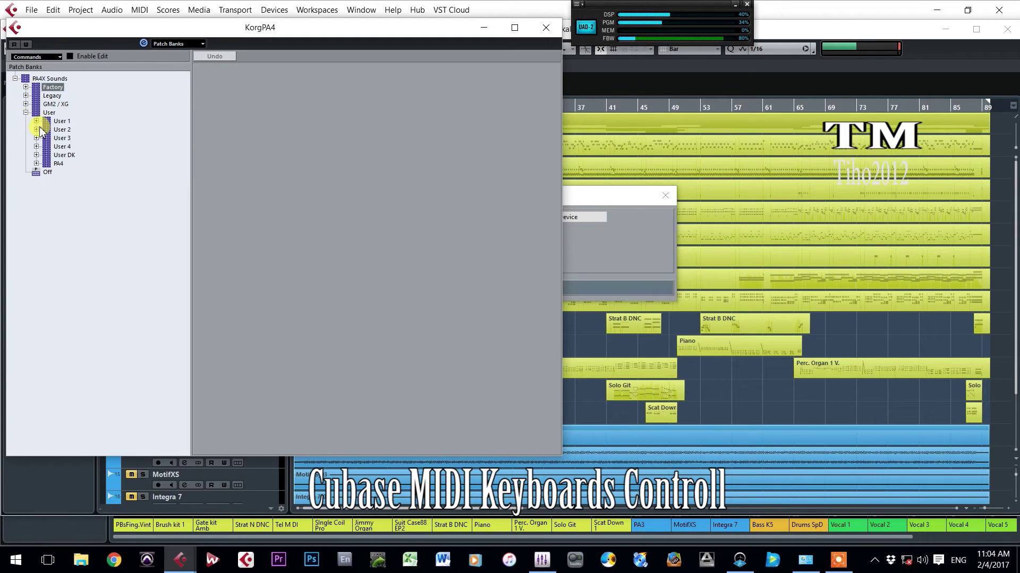
click(36, 121)
click(83, 130)
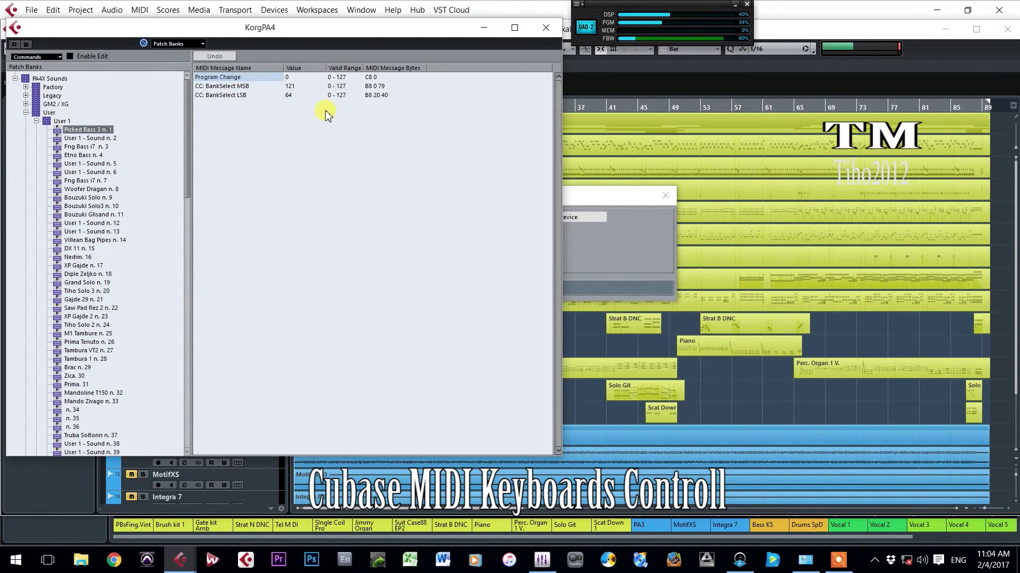
Show Vintage Kit 1 in User PA4: Bank Select MSB 120, LSB 0, Program Change 54
click(25, 87)
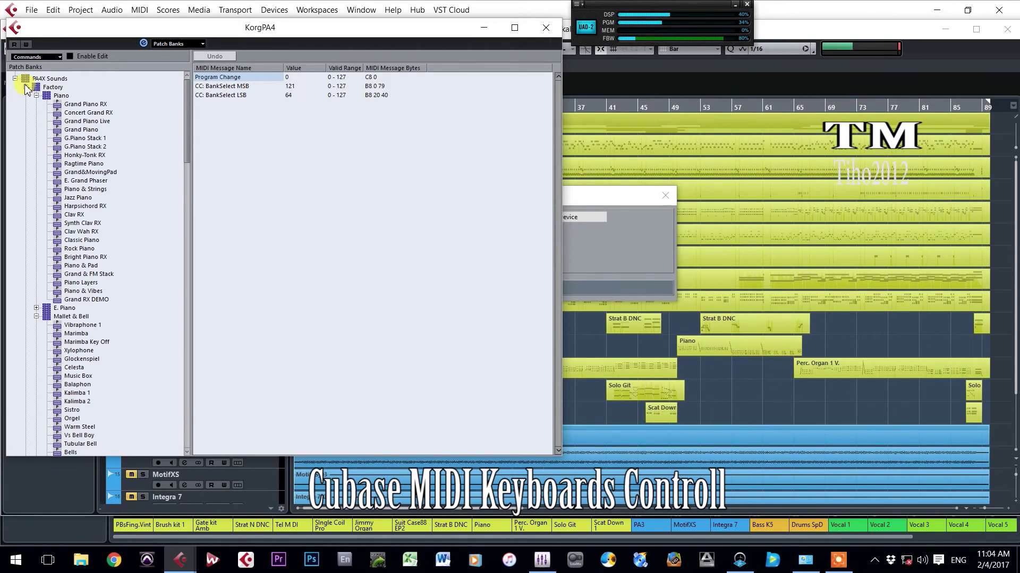
click(36, 96)
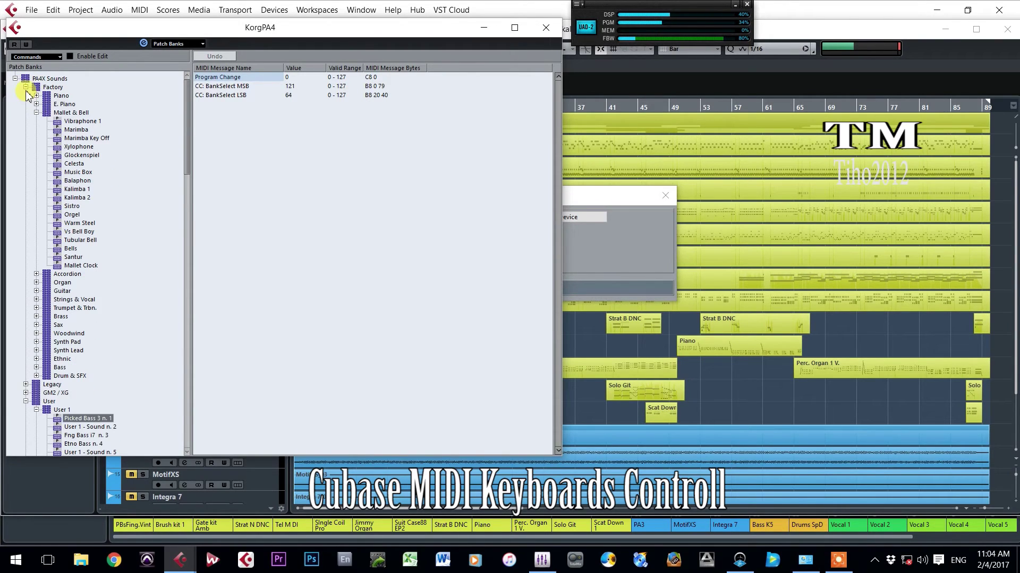
click(25, 87)
click(26, 114)
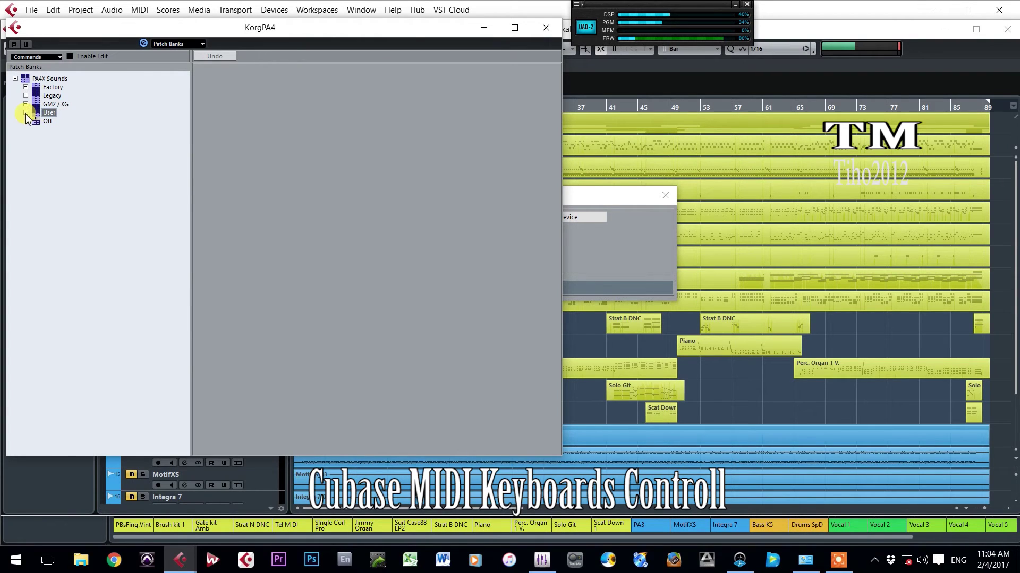
click(26, 112)
click(36, 121)
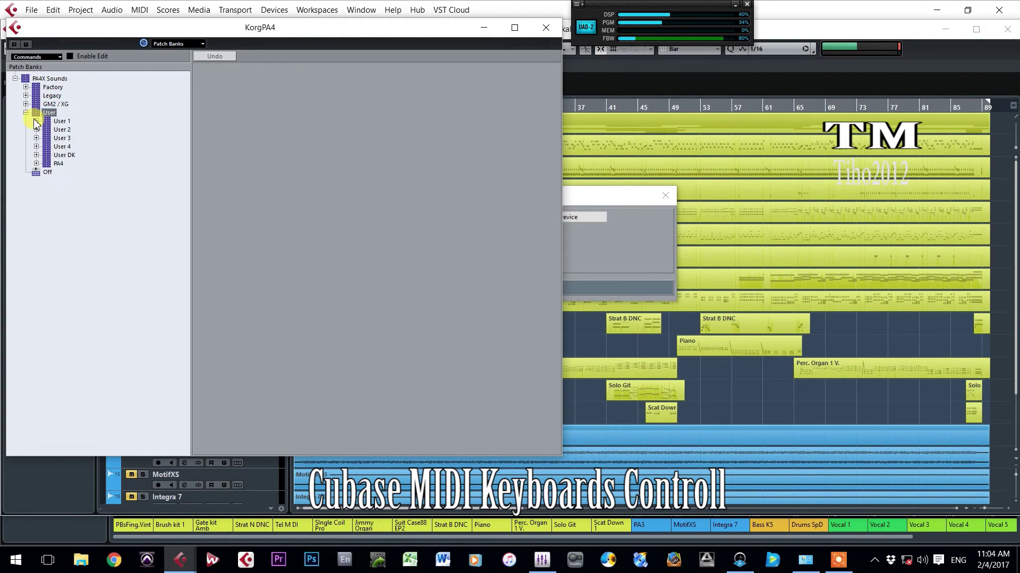
click(48, 165)
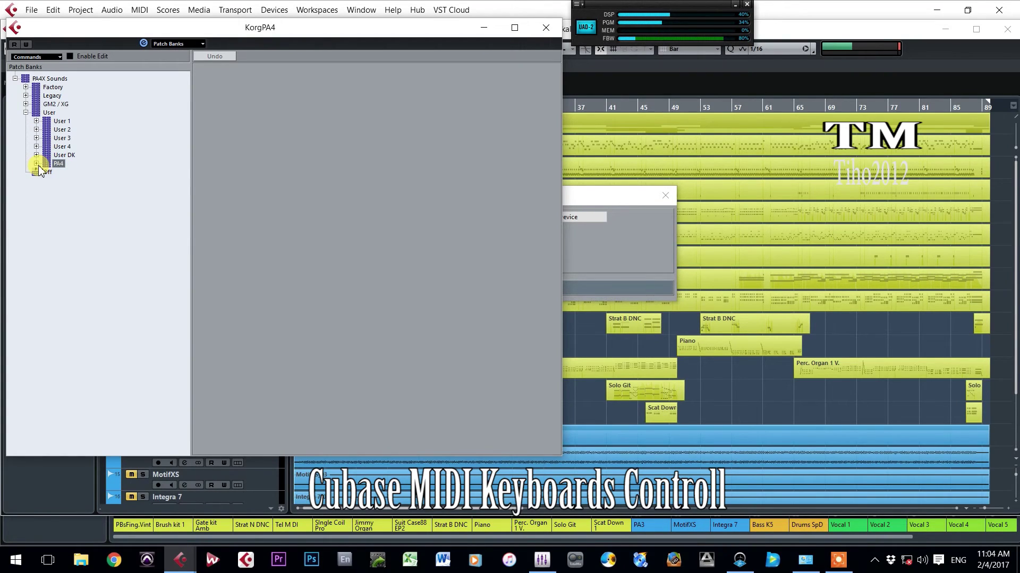
click(36, 165)
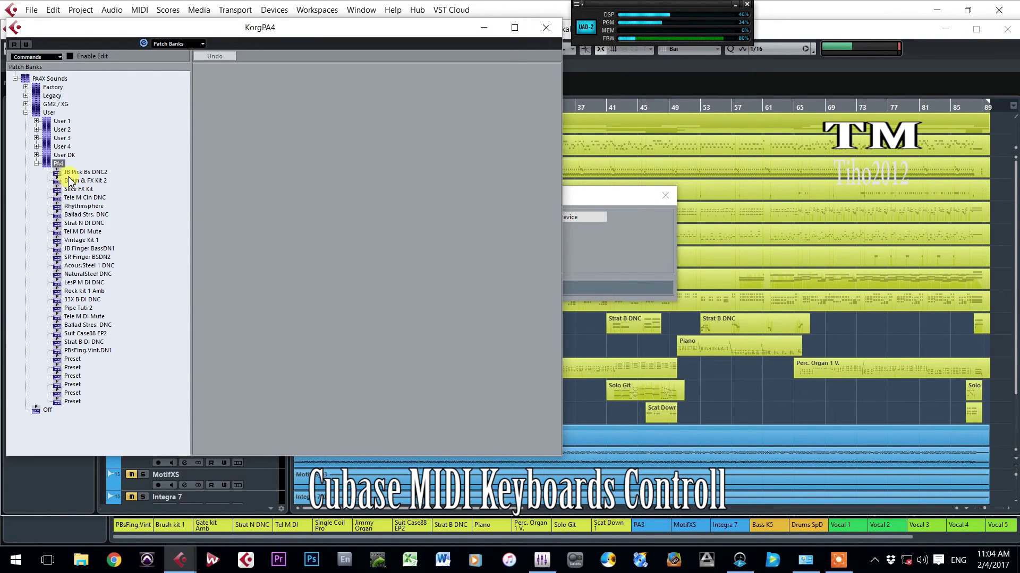
click(81, 240)
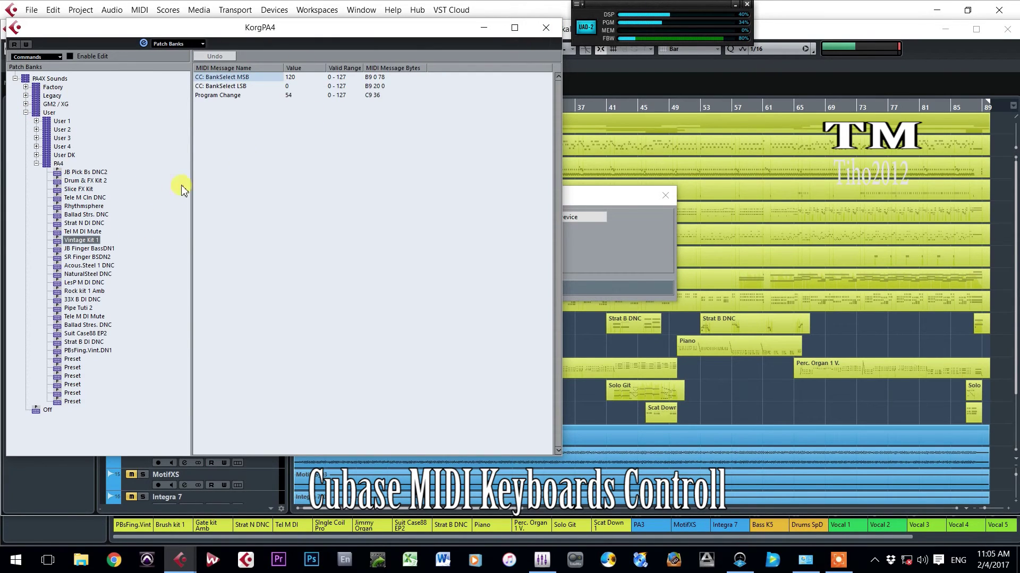
Close the KorgPA4 window and the MIDI Device Manager, cancelling the setup export
click(546, 28)
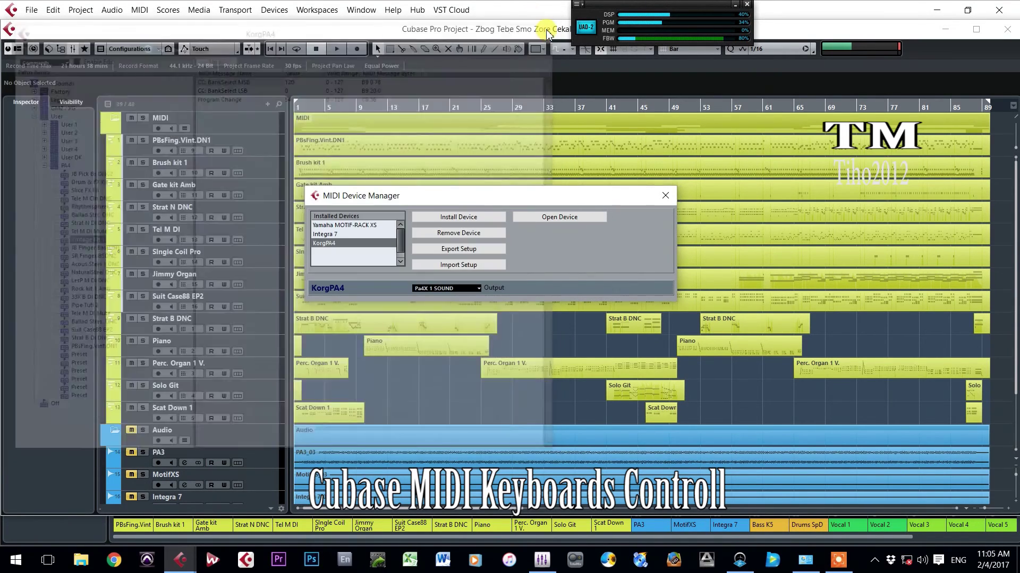
click(471, 252)
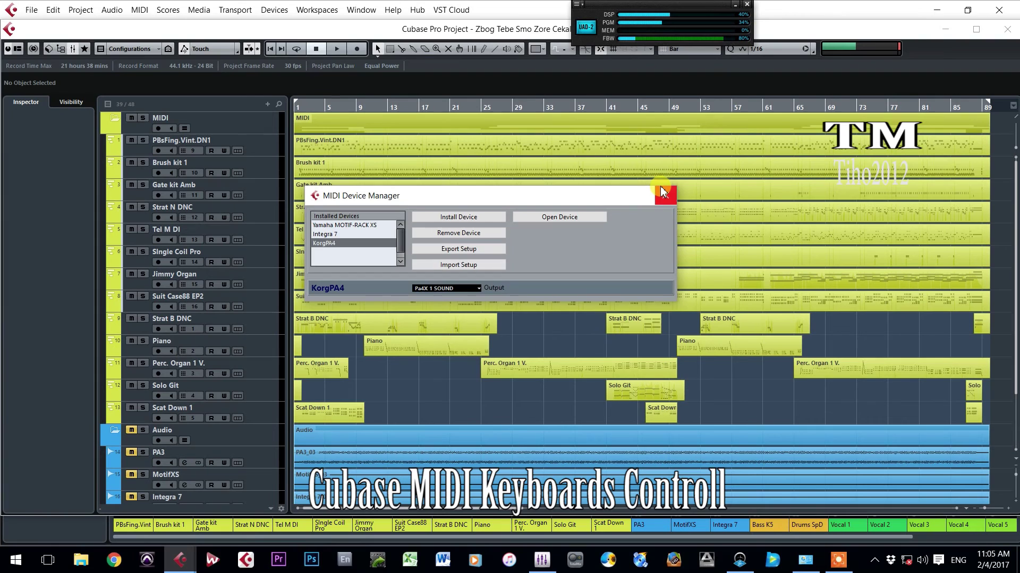
key(Escape)
click(662, 192)
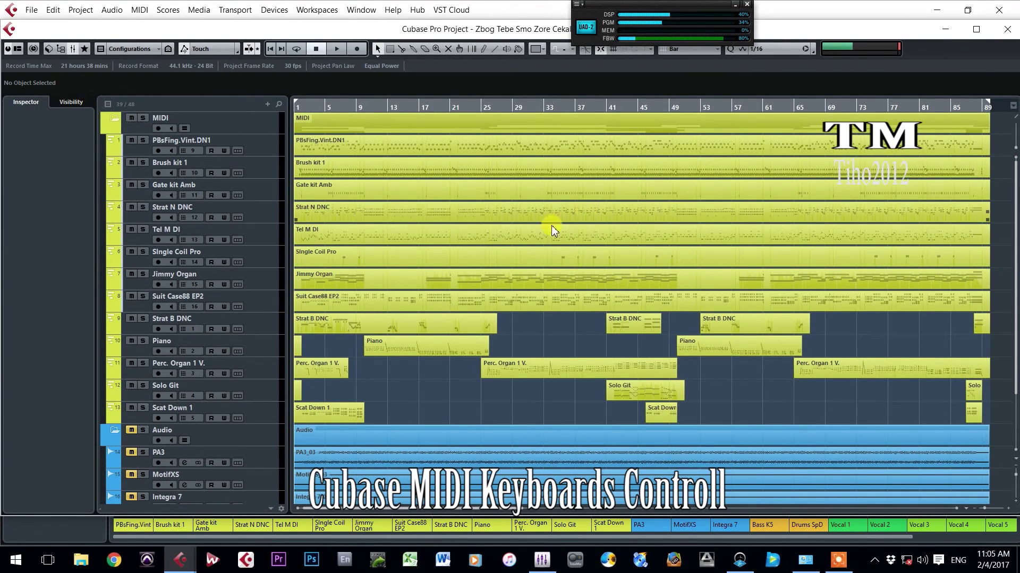
click(270, 237)
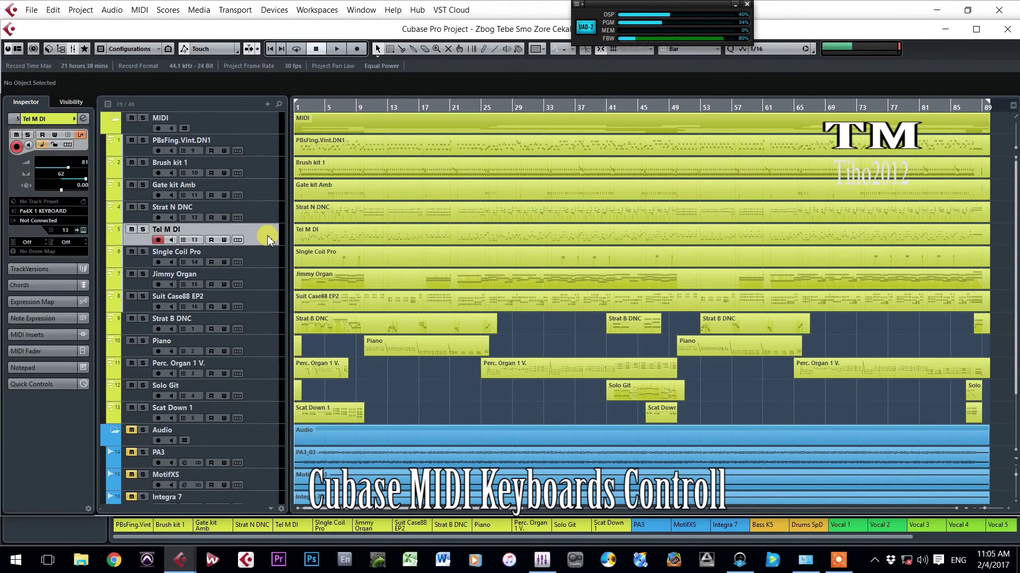
Solo the Tel M DI track and set the playback cursor on the ruler
click(142, 229)
click(317, 109)
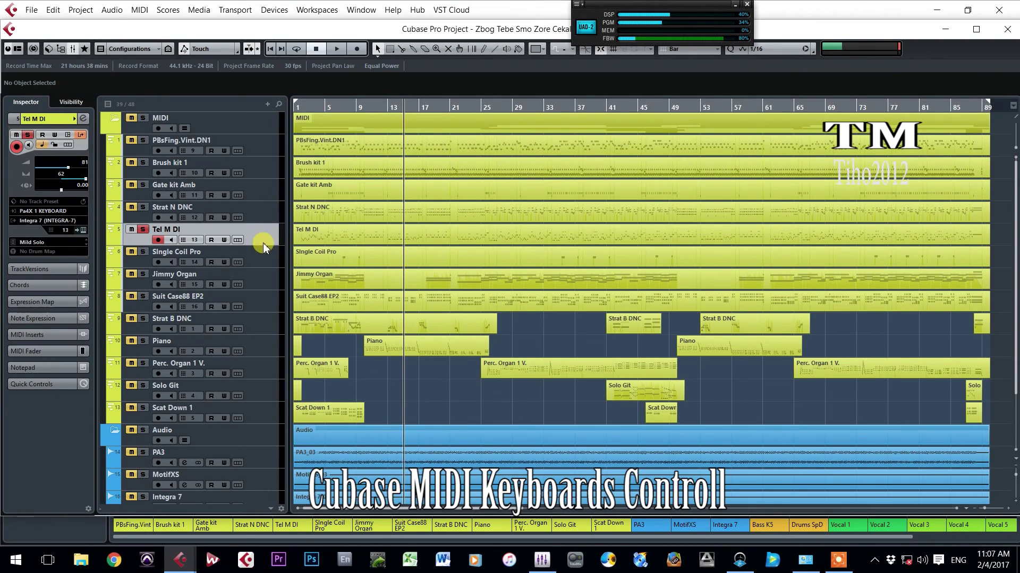
Route the Tel M DI track's MIDI output to the Yamaha MOTIF-RACK XS
click(46, 221)
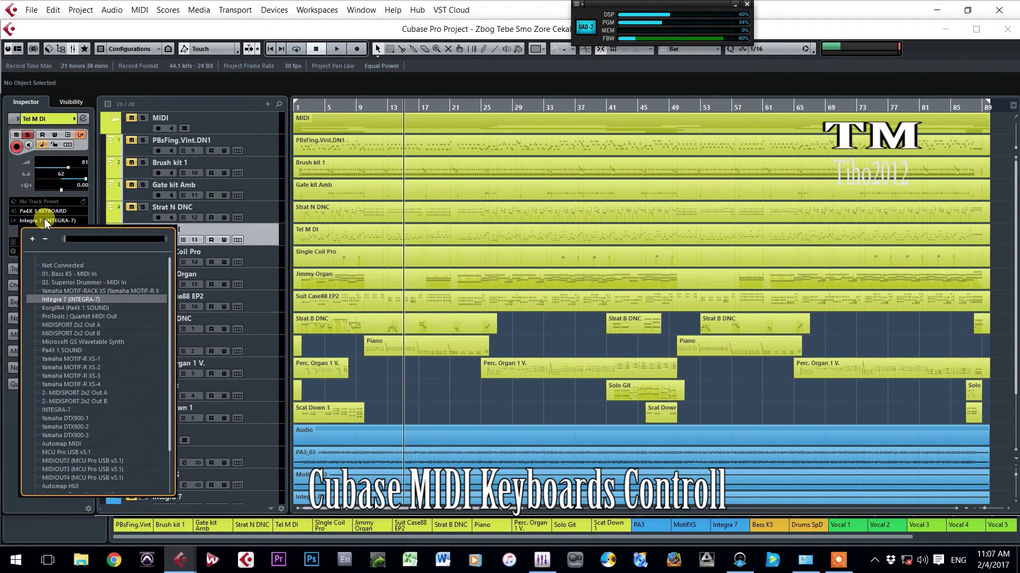
click(62, 292)
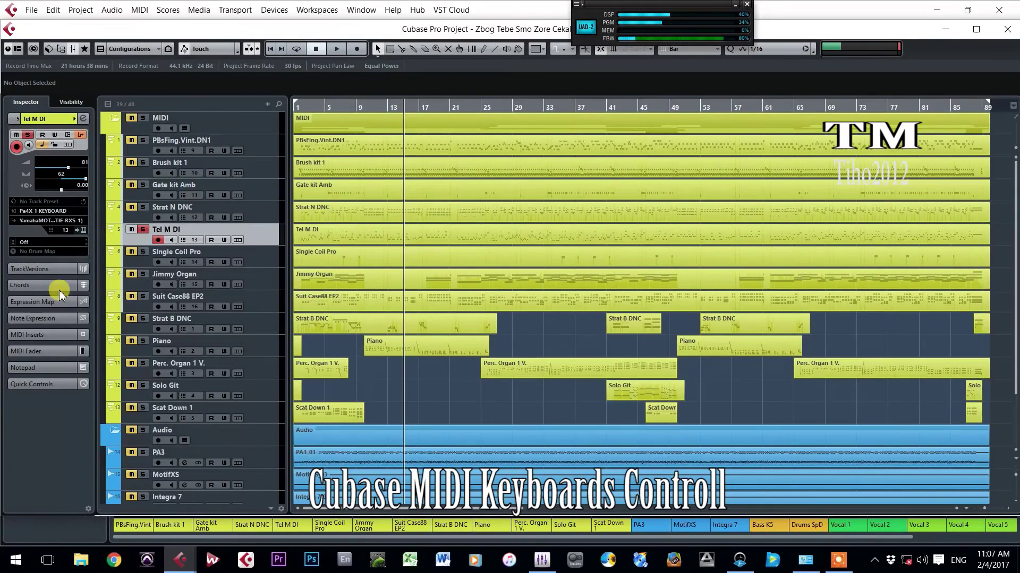
Choose the Tiny Combo Bars 1 patch from the MOTIF-RACK XS program browser
click(42, 230)
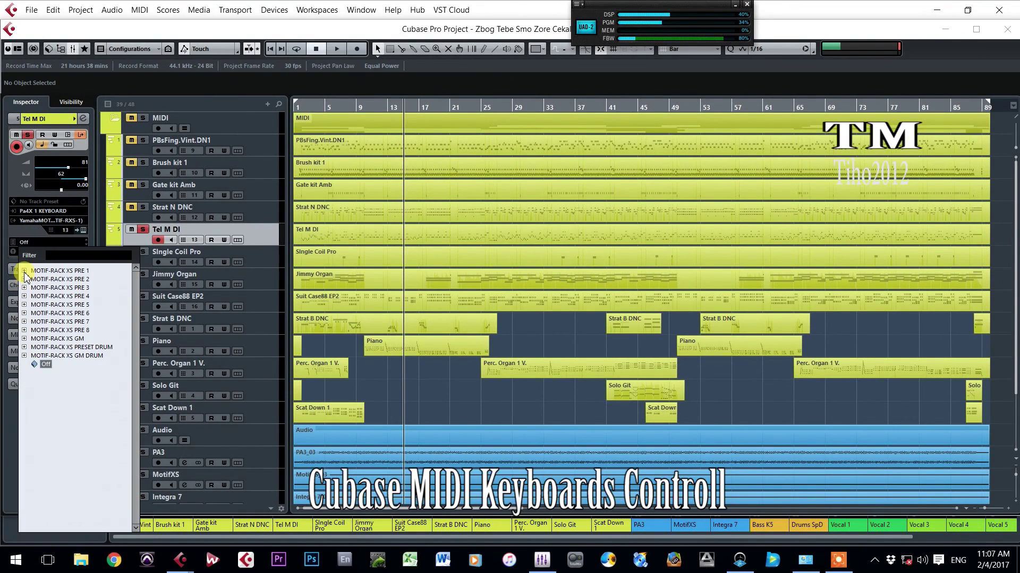
scroll(69, 388, down, 10)
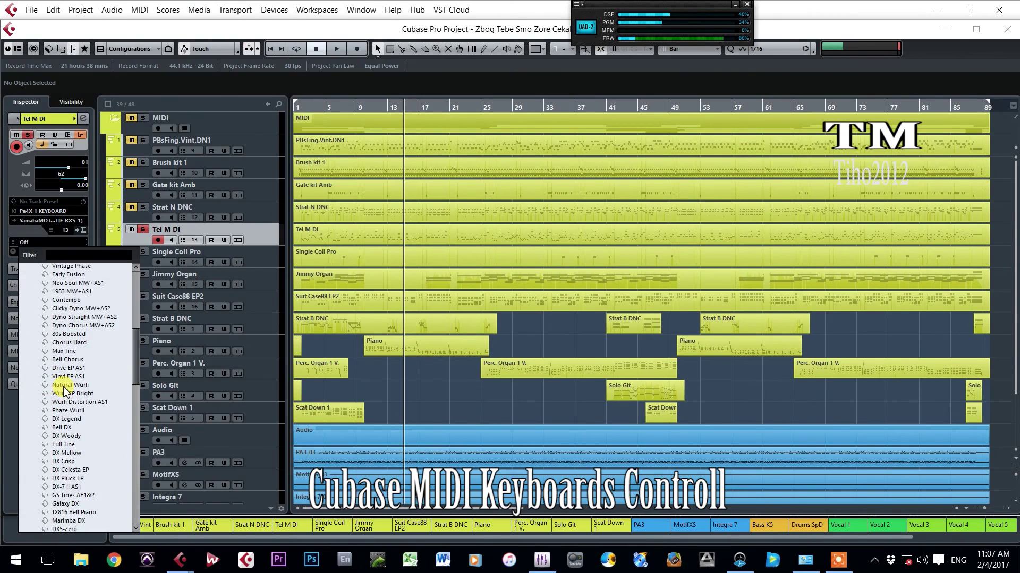
scroll(67, 475, down, 5)
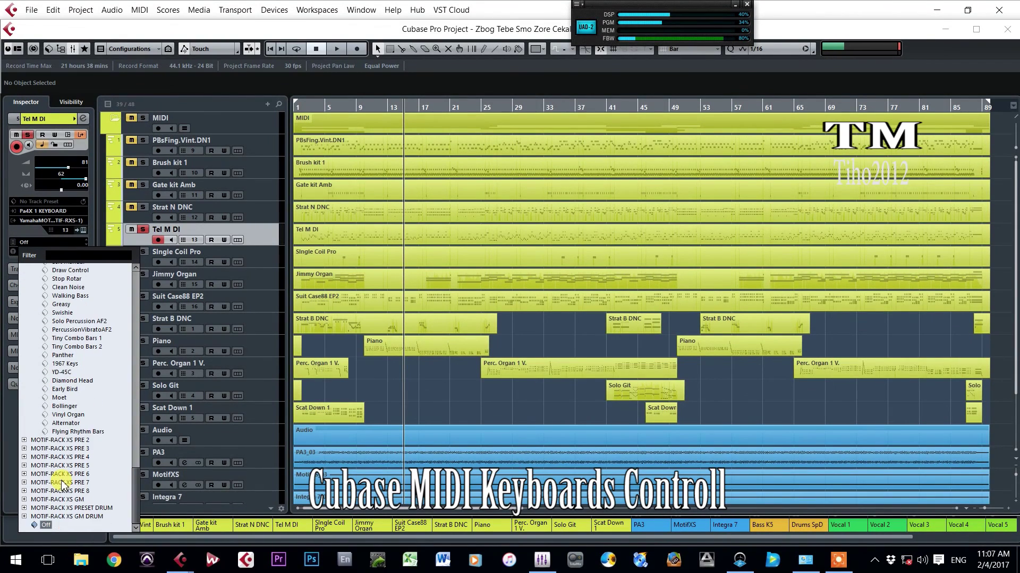
click(75, 339)
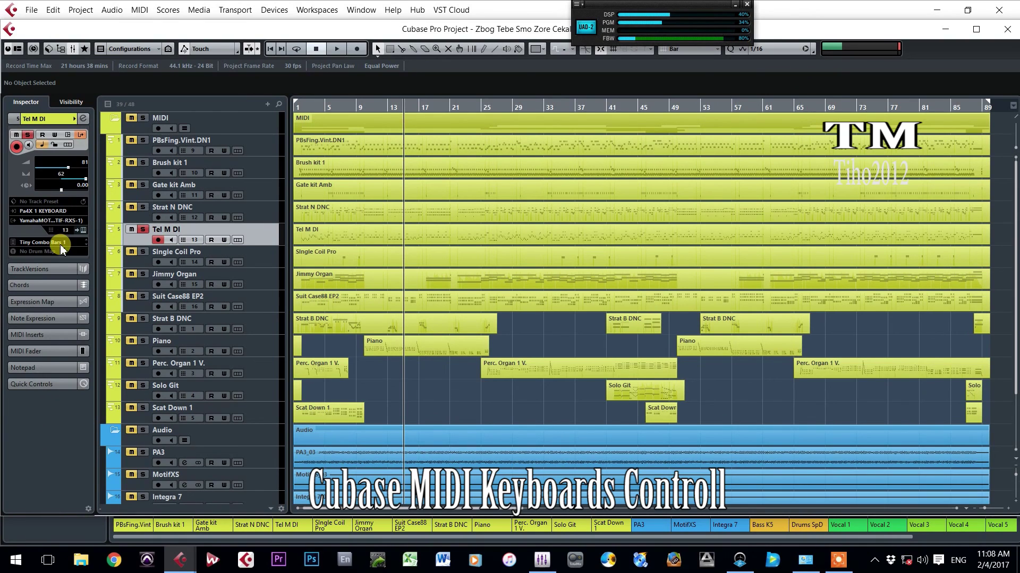